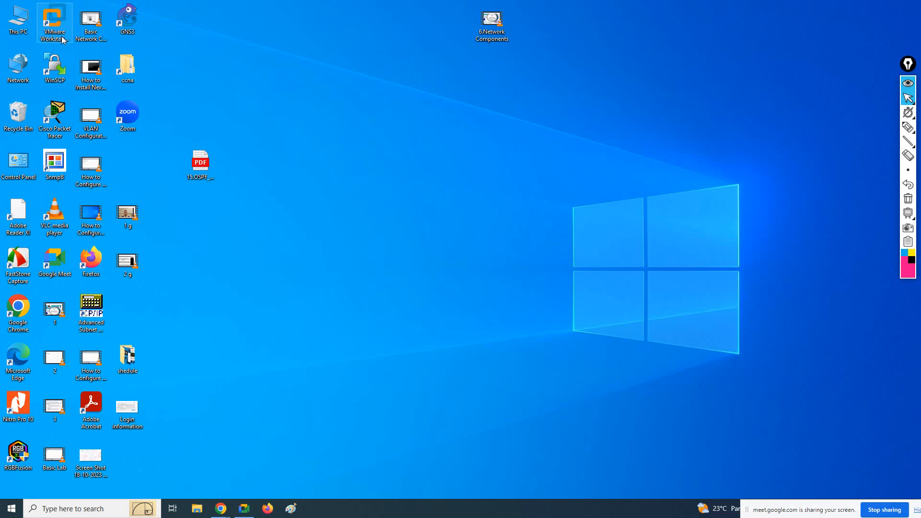
Open VMware Workstation and review the EVE virtual machine's processor, hard disk, network adapter and memory settings
{"action": "left_click", "coordinate": [59, 29]}
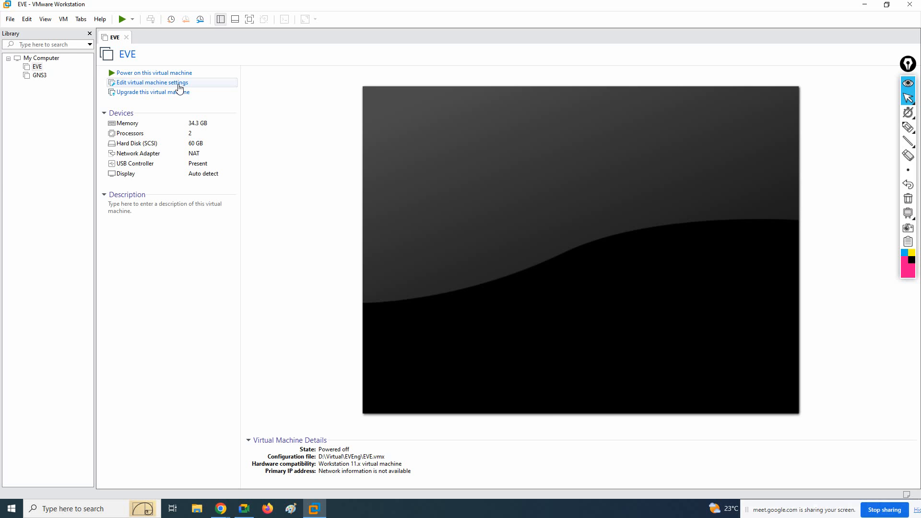
{"action": "left_click", "coordinate": [178, 85]}
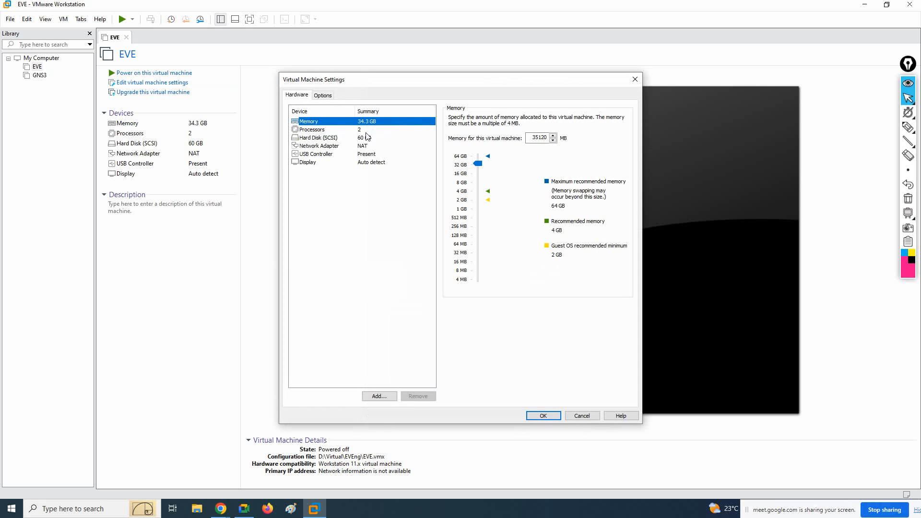
{"action": "left_click", "coordinate": [366, 132]}
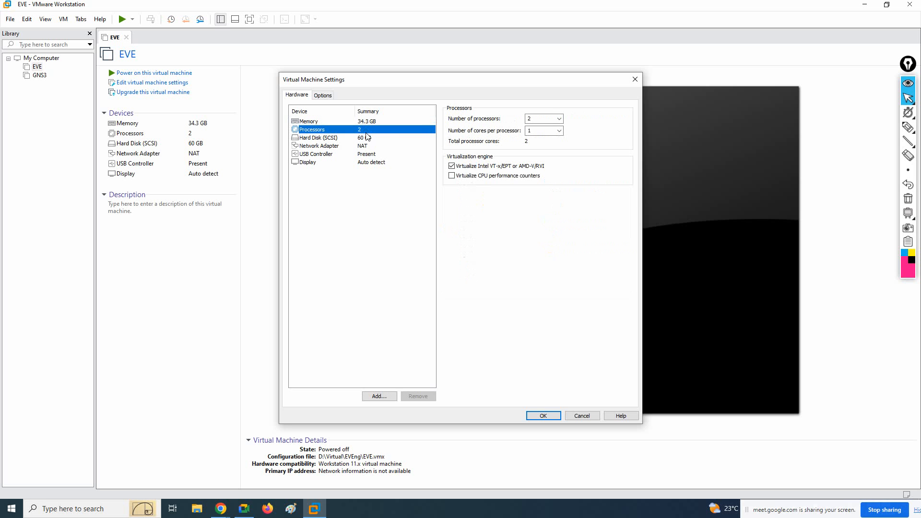
{"action": "left_click", "coordinate": [373, 138]}
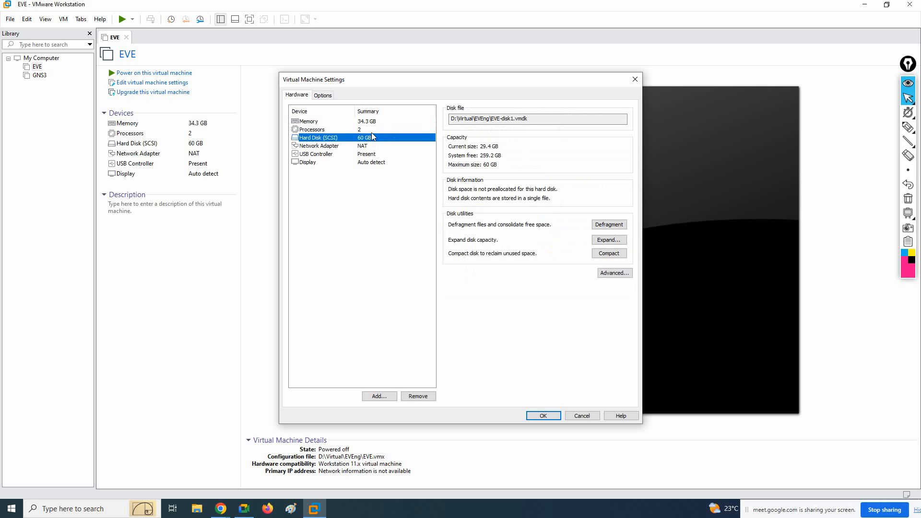
{"action": "left_click", "coordinate": [371, 130]}
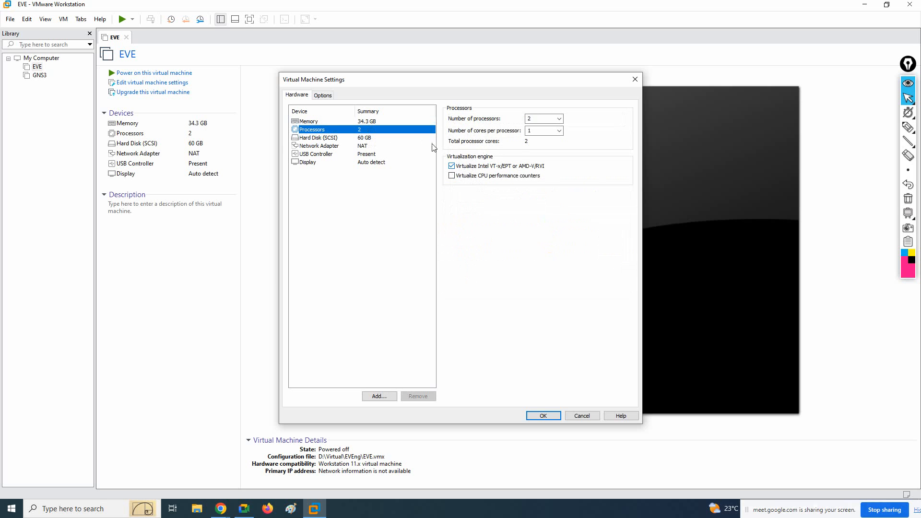
{"action": "left_click", "coordinate": [367, 139]}
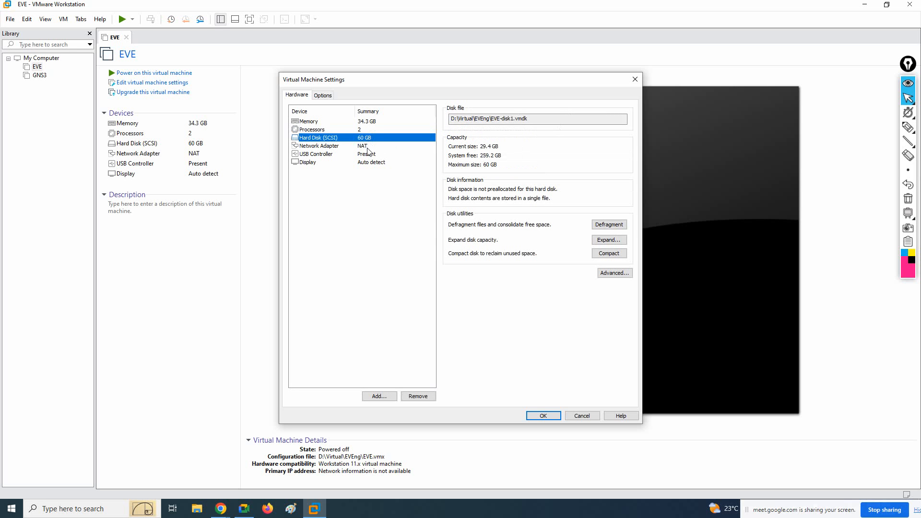
{"action": "left_click", "coordinate": [367, 153]}
{"action": "left_click", "coordinate": [367, 146]}
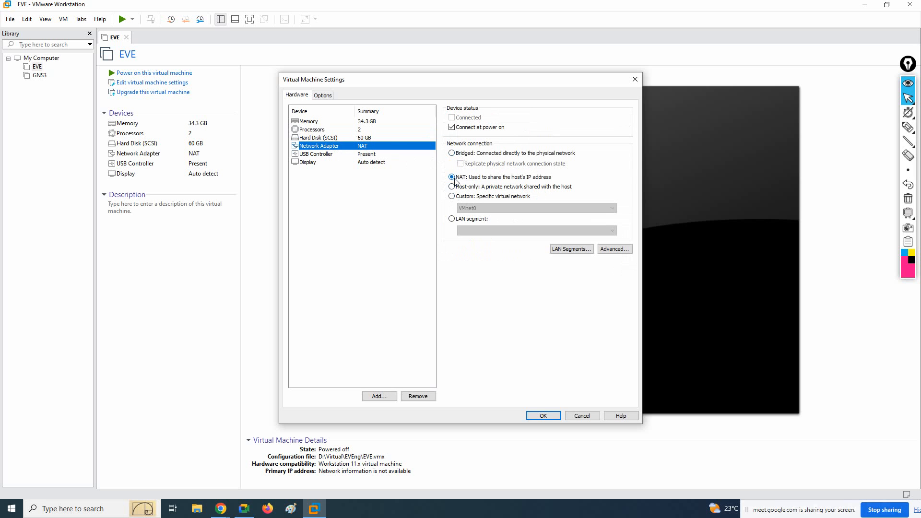
{"action": "left_click", "coordinate": [374, 125]}
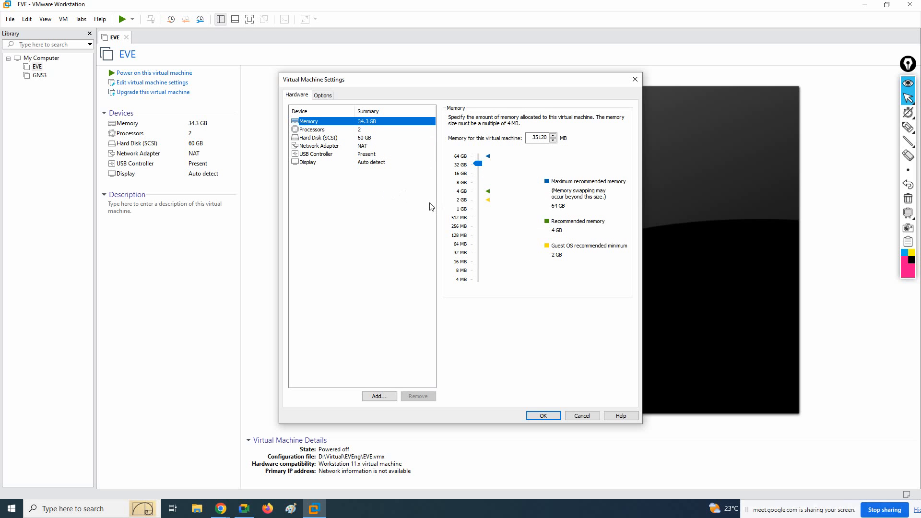
{"action": "left_click", "coordinate": [543, 415]}
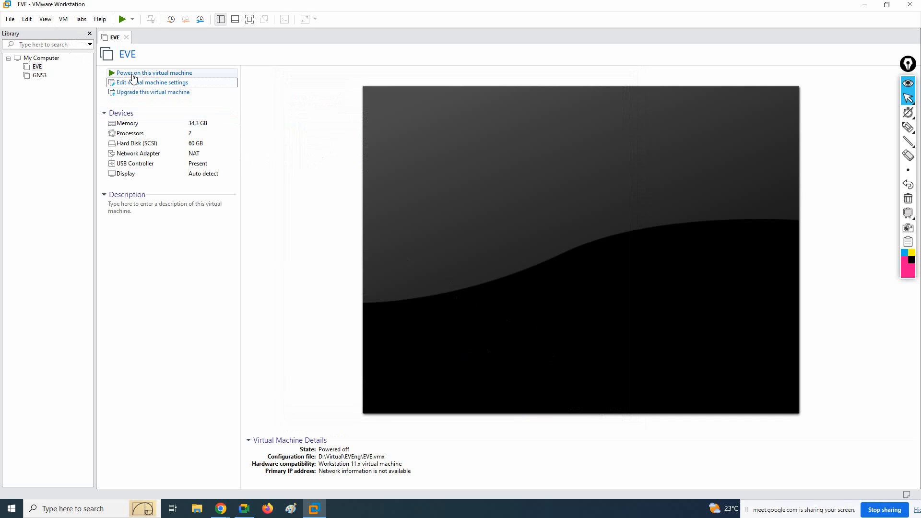
Power on the EVE virtual machine and load 192.168.45.128 in a Chrome window
{"action": "left_click", "coordinate": [164, 75]}
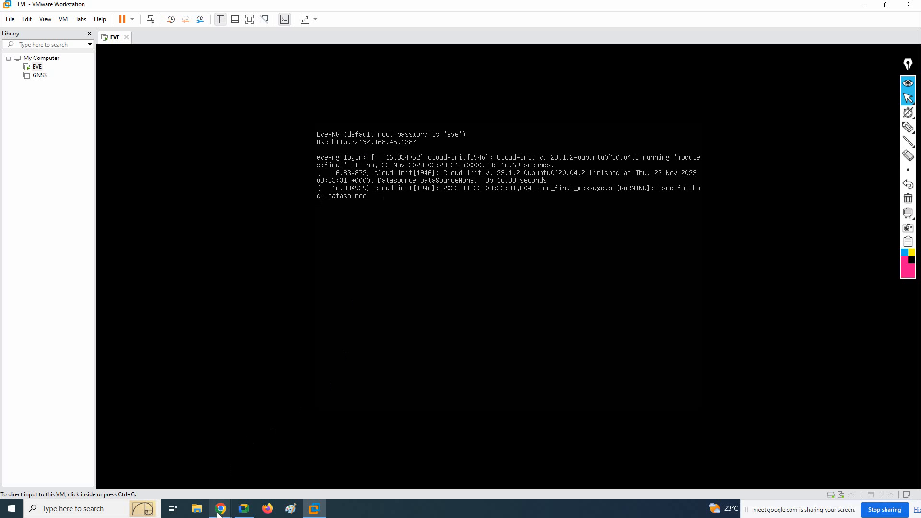
{"action": "mouse_move", "coordinate": [219, 513]}
{"action": "left_click", "coordinate": [196, 460]}
{"action": "left_click_drag", "start_coordinate": [395, 9], "coordinate": [613, 290]}
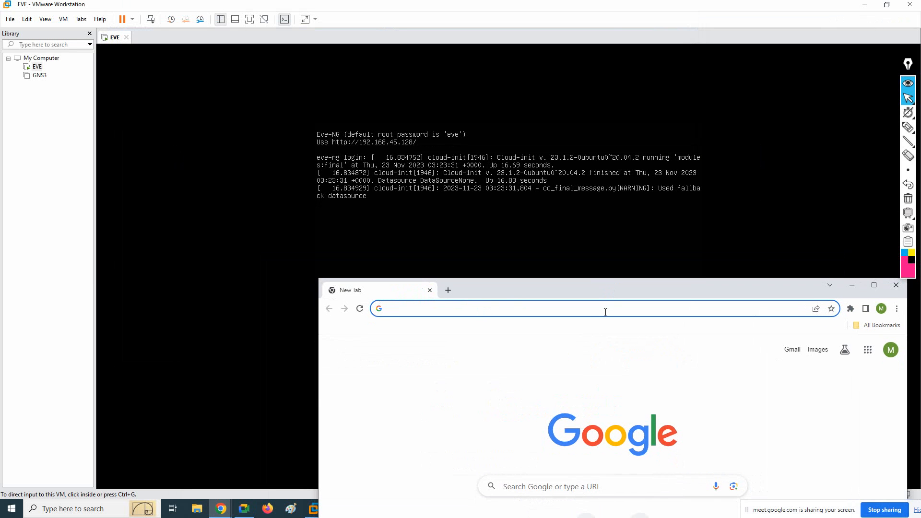
{"action": "type", "text": "192.168."}
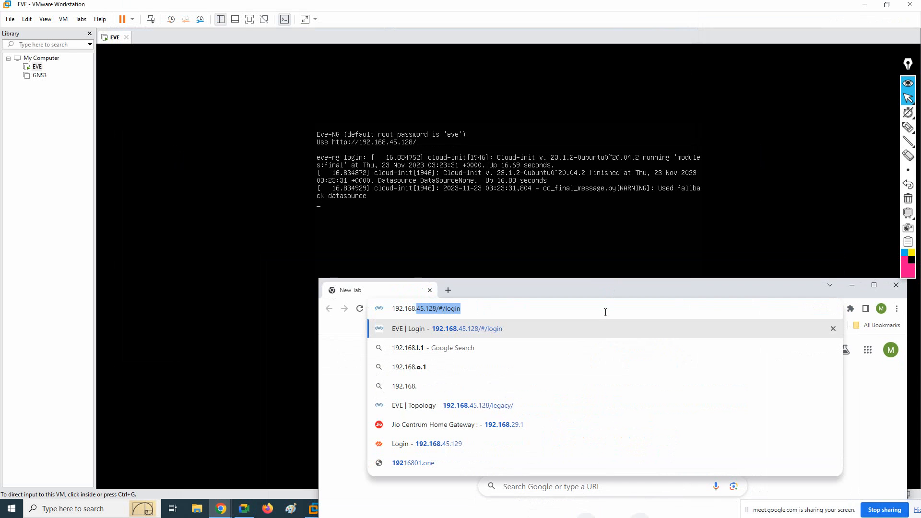
{"action": "type", "text": "45.128"}
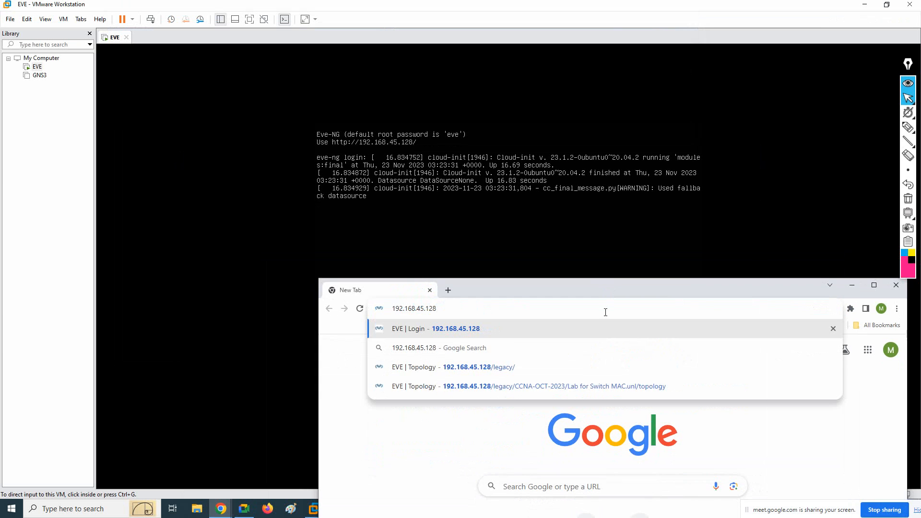
{"action": "key", "text": "Return"}
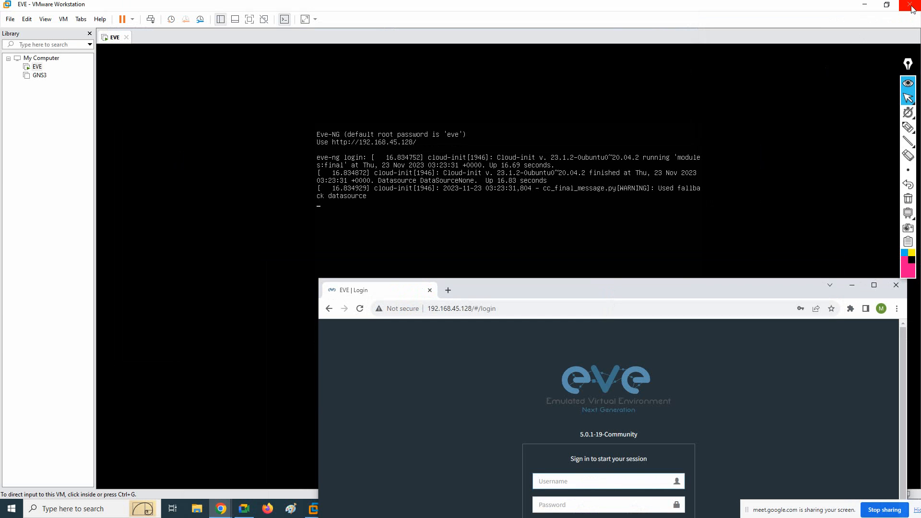
Maximize the browser and sign in to EVE as admin with the saved password, using the native console
{"action": "left_click", "coordinate": [866, 5]}
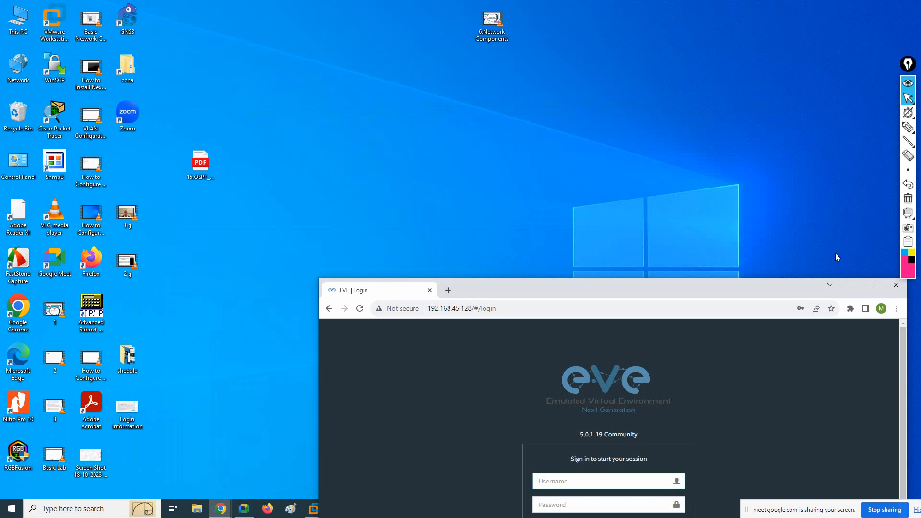
{"action": "left_click", "coordinate": [874, 286]}
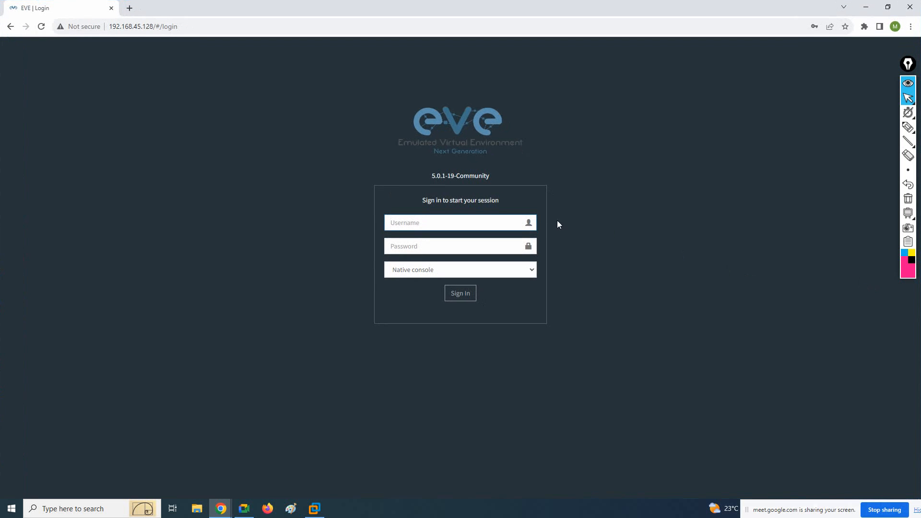
{"action": "left_click", "coordinate": [440, 225]}
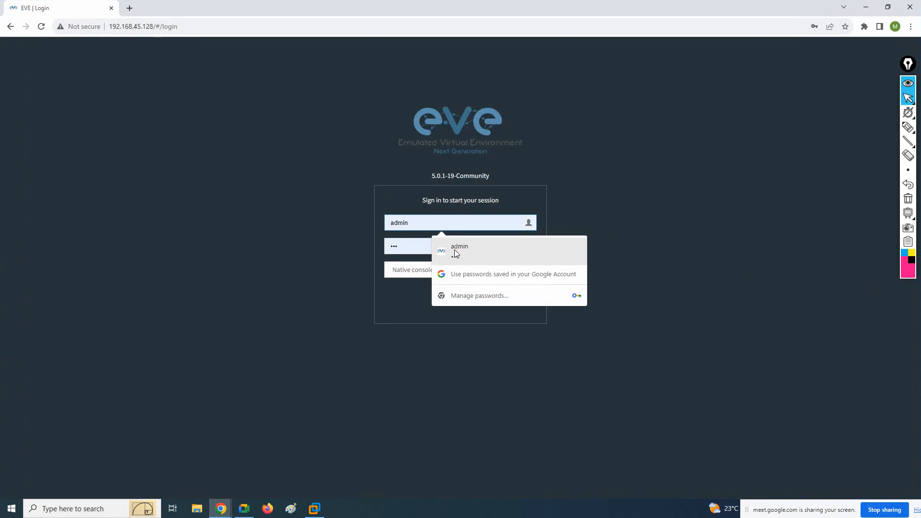
{"action": "left_click", "coordinate": [454, 250]}
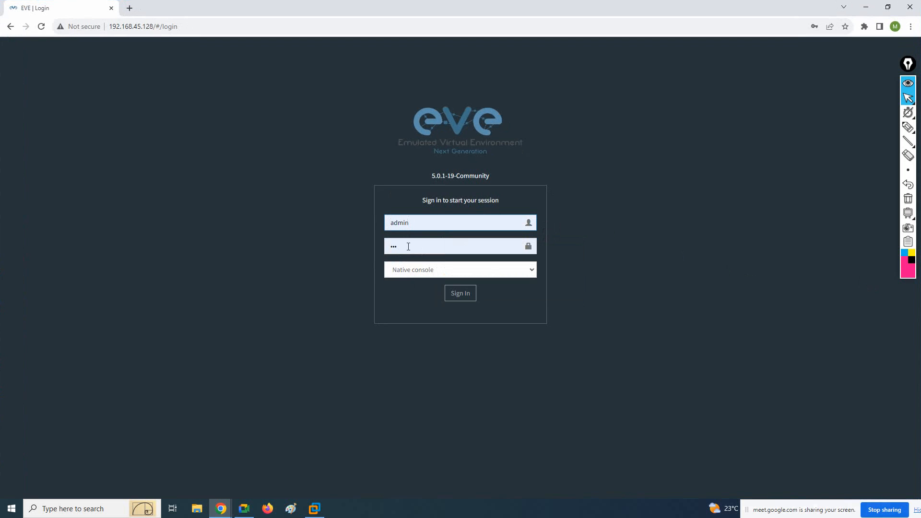
{"action": "left_click", "coordinate": [456, 296]}
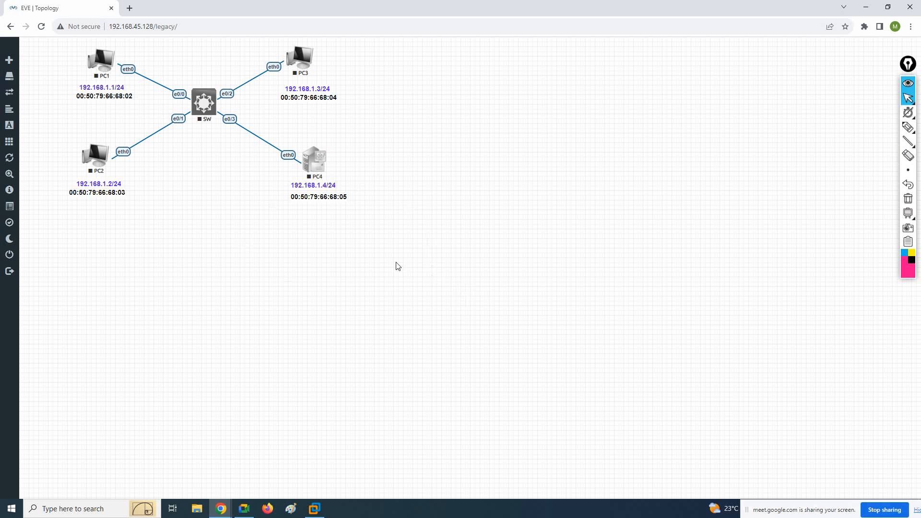
Close the open lab and go up to the root folder of the file manager
{"action": "mouse_move", "coordinate": [10, 255]}
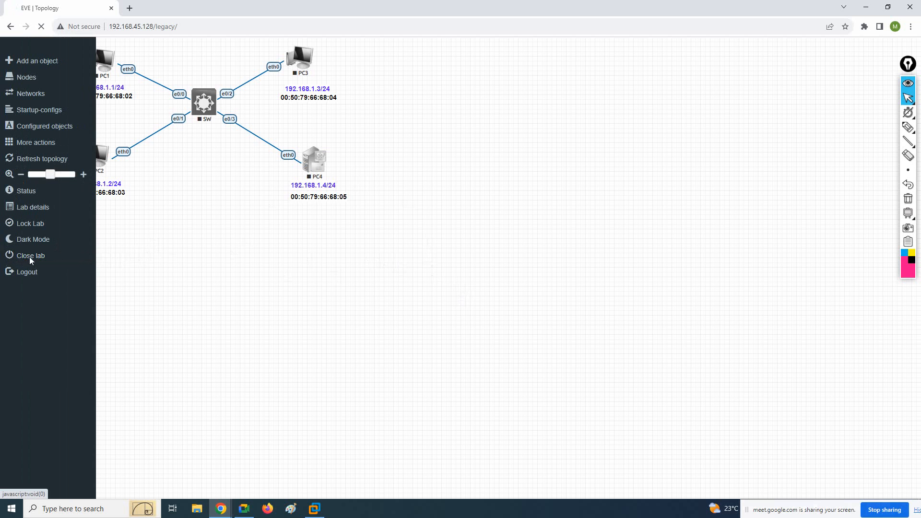
{"action": "left_click", "coordinate": [30, 257]}
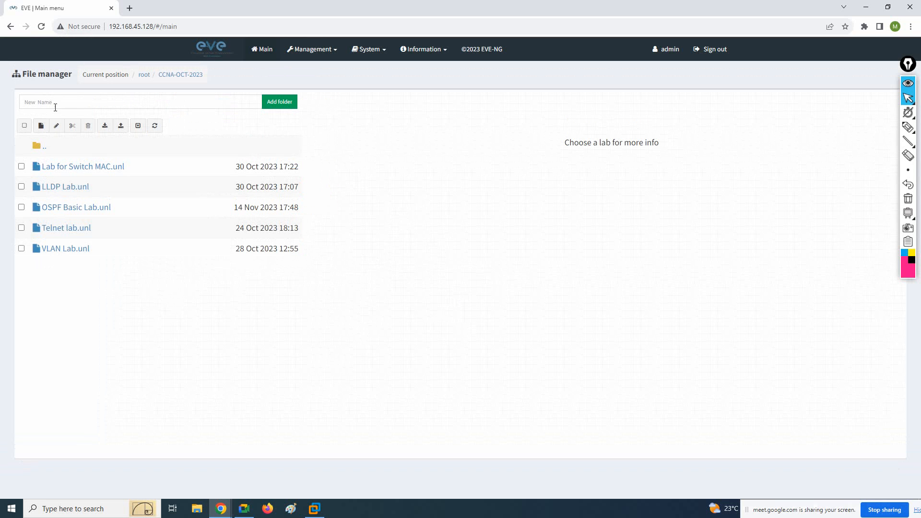
{"action": "left_click", "coordinate": [38, 150]}
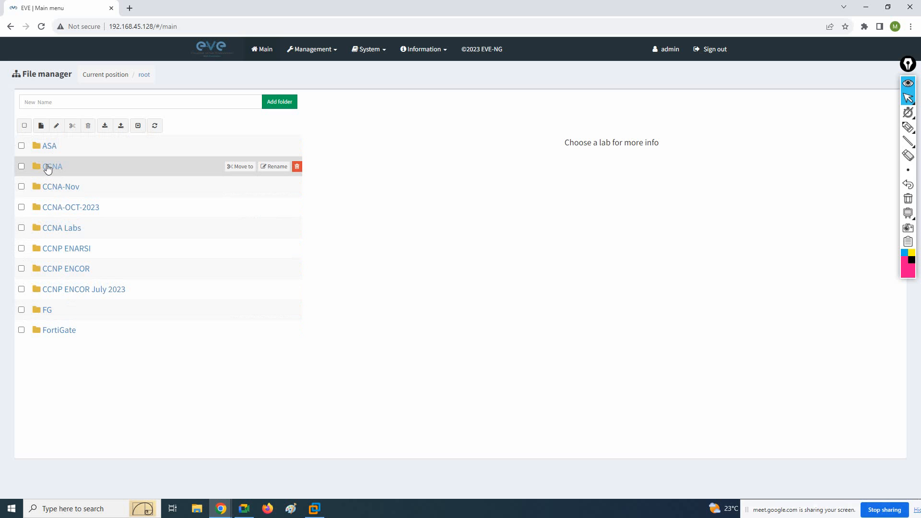
Add a folder named CCNA2023 in the root folder
{"action": "left_click", "coordinate": [73, 98]}
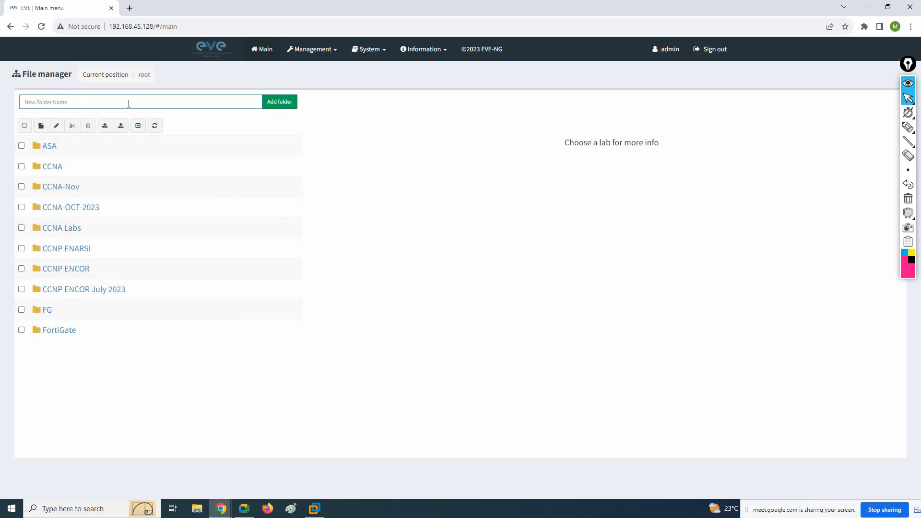
{"action": "type", "text": "cc"}
{"action": "left_click", "coordinate": [278, 103]}
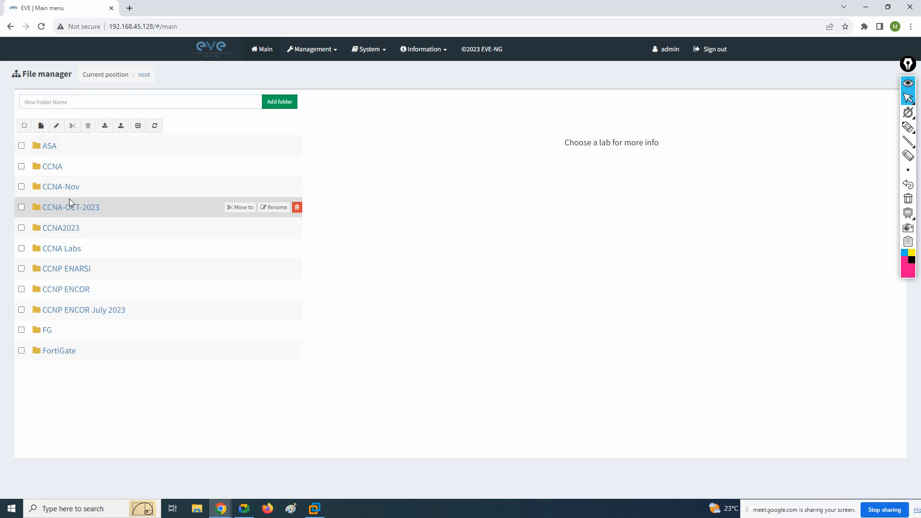
Open the CCNA2023 folder, going back to the root once before re-entering it
{"action": "left_click", "coordinate": [65, 232]}
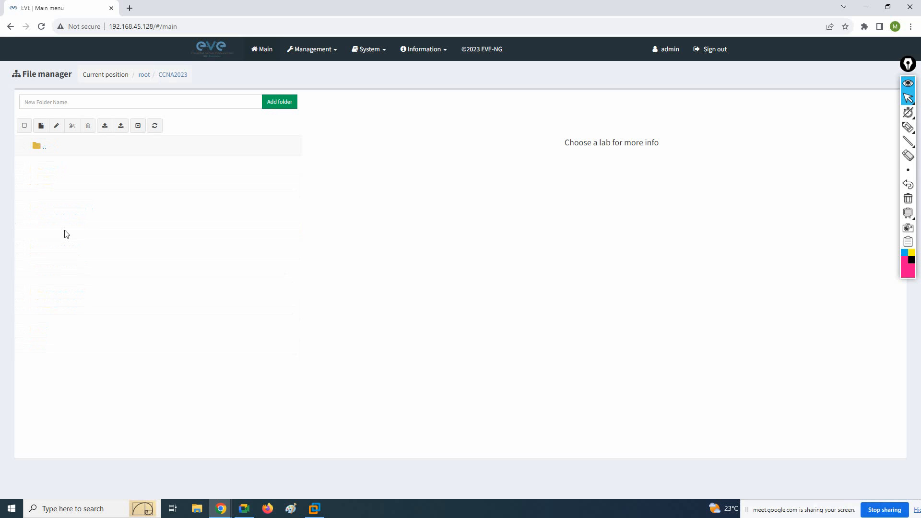
{"action": "left_click", "coordinate": [38, 146]}
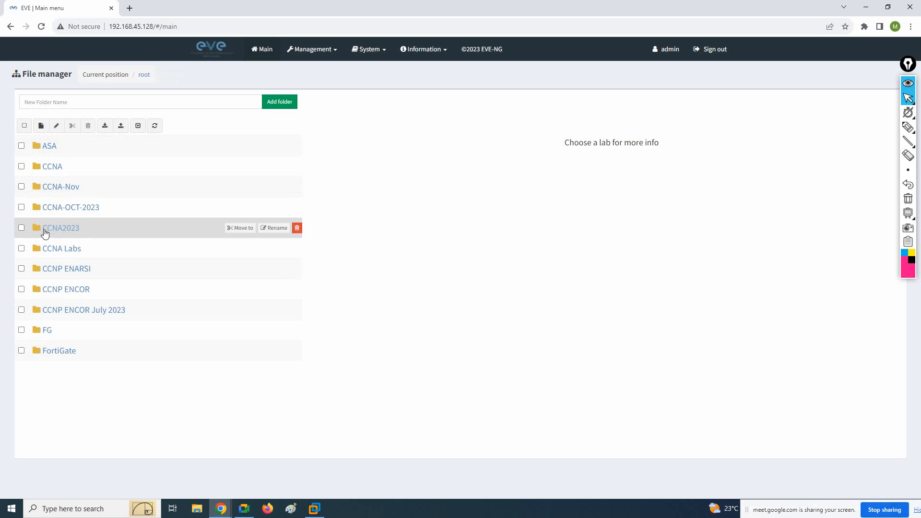
{"action": "left_click", "coordinate": [48, 231]}
{"action": "left_click", "coordinate": [65, 230]}
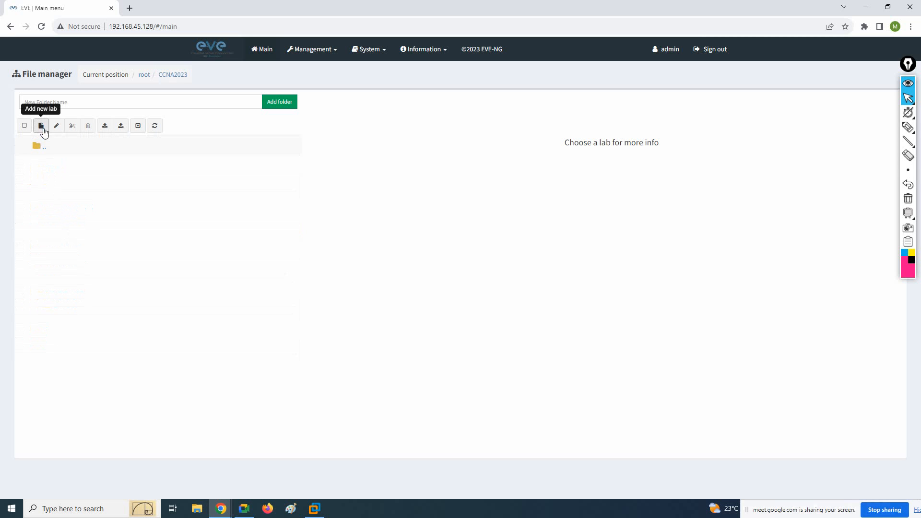
Create a new lab named Basic Lab in the CCNA2023 folder
{"action": "left_click", "coordinate": [42, 127]}
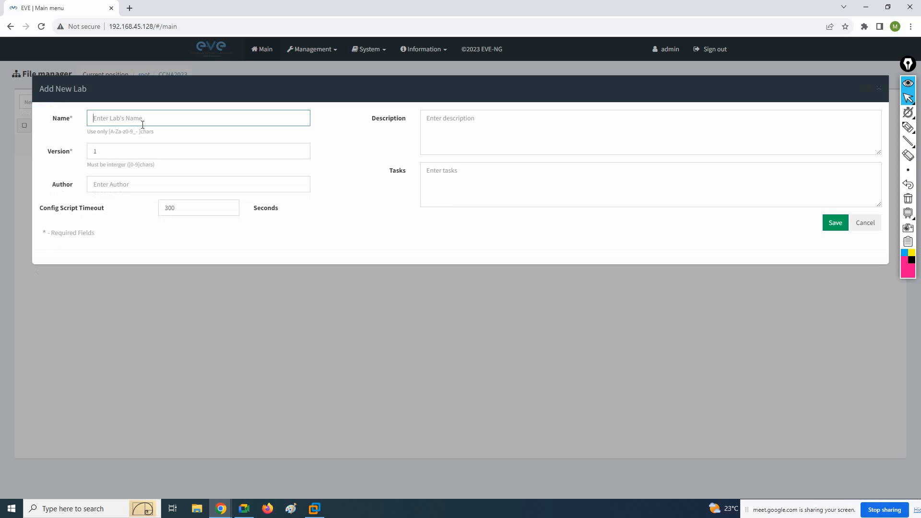
{"action": "type", "text": "Basic Lab"}
{"action": "key", "text": "Return"}
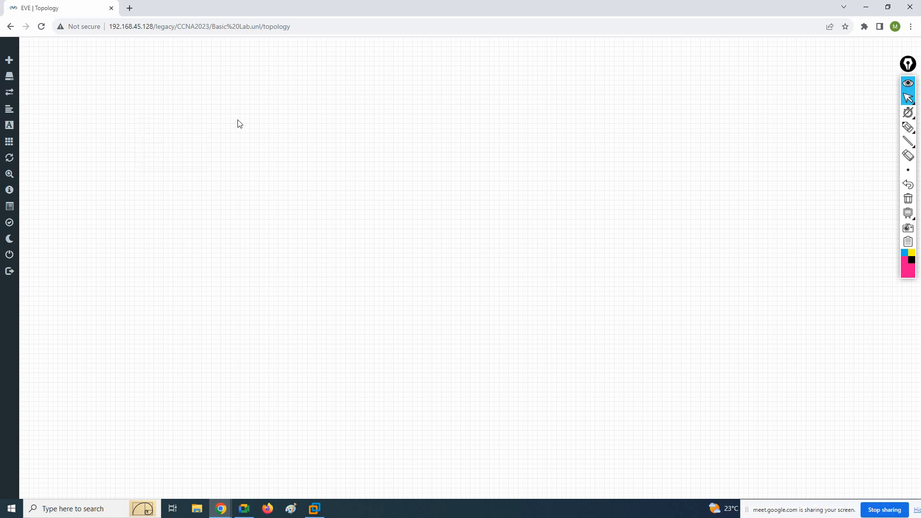
Close the new lab and reopen Basic Lab.unl from the CCNA2023 folder
{"action": "left_click", "coordinate": [16, 255]}
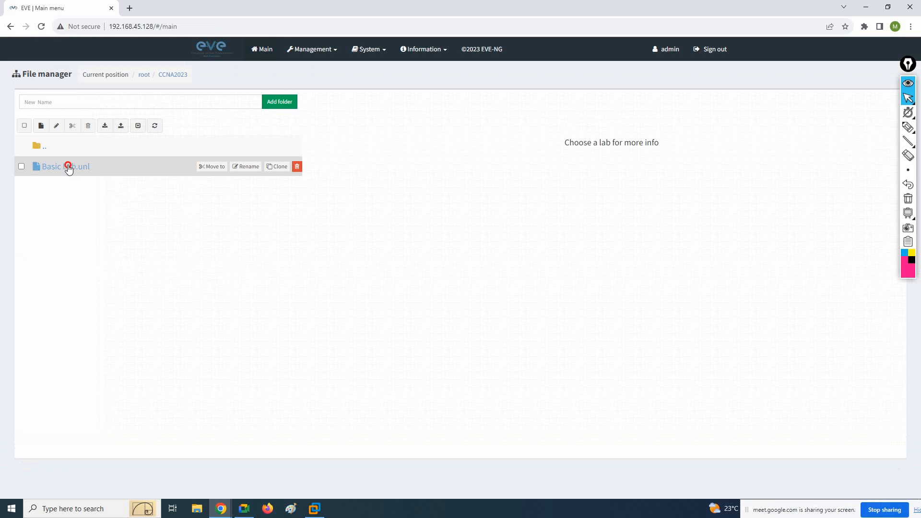
{"action": "left_click", "coordinate": [69, 169]}
{"action": "left_click", "coordinate": [351, 379]}
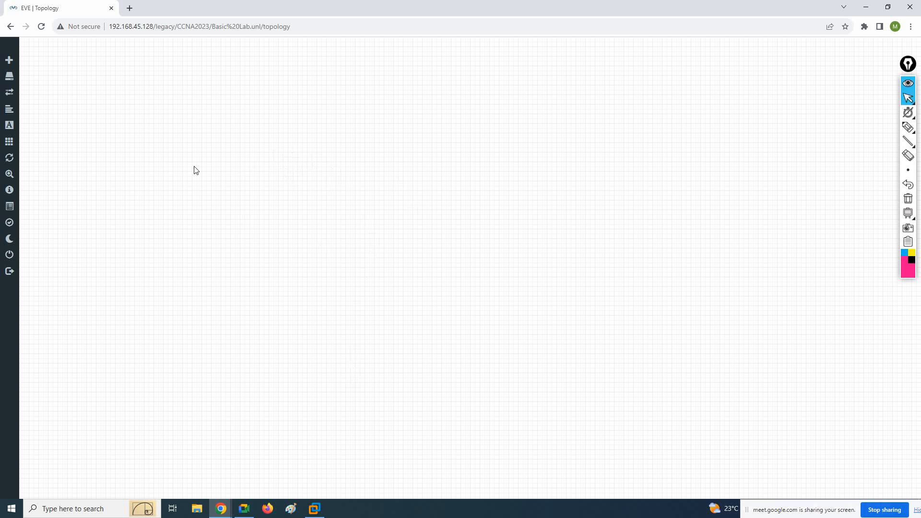
Close Basic Lab, go up to the root folder and return to the CCNA2023 folder
{"action": "mouse_move", "coordinate": [15, 259]}
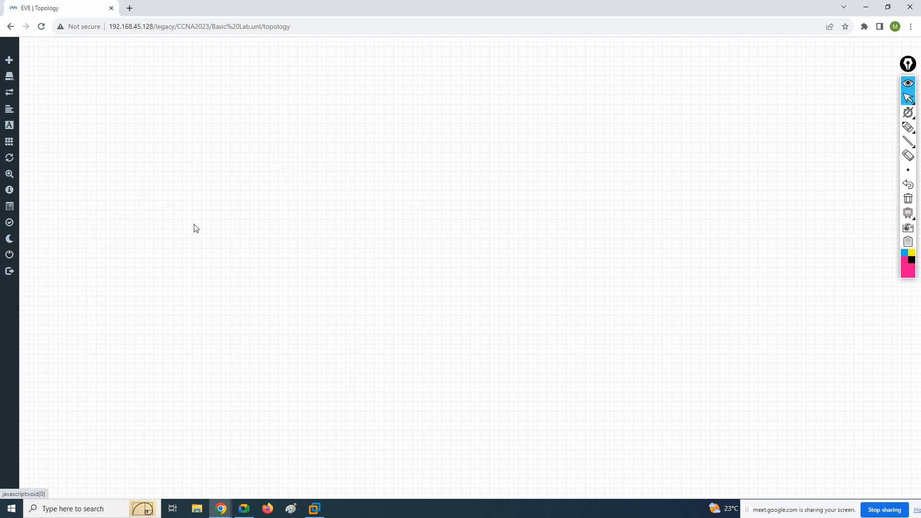
{"action": "left_click", "coordinate": [43, 260]}
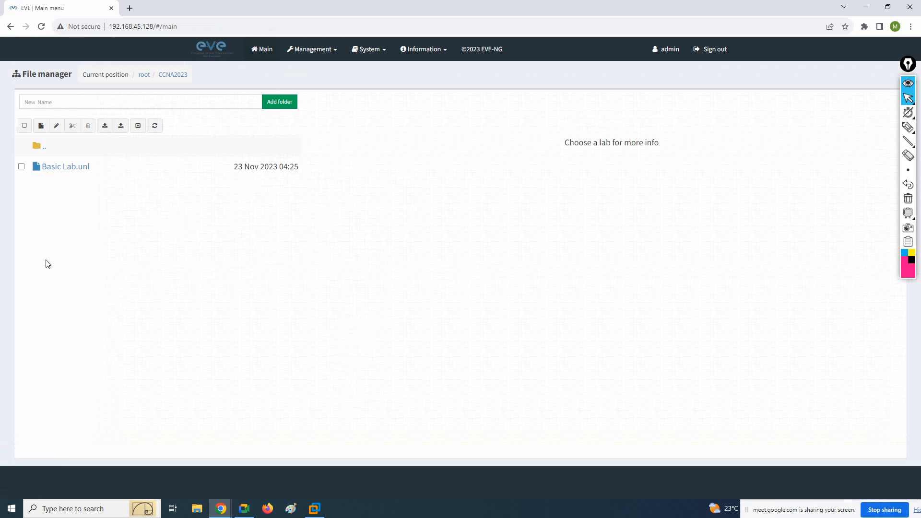
{"action": "left_click", "coordinate": [35, 147]}
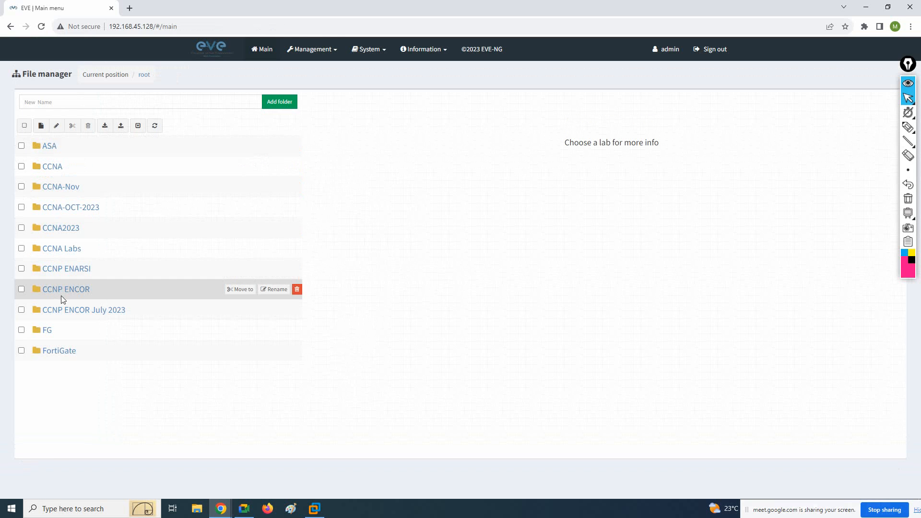
{"action": "left_click", "coordinate": [62, 232]}
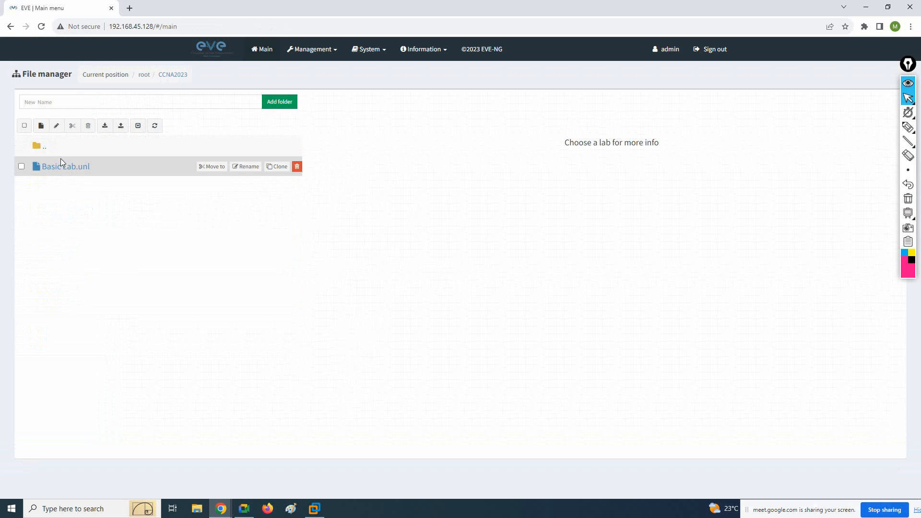
Create a new lab named Basic VLAN in the CCNA2023 folder
{"action": "left_click", "coordinate": [41, 126]}
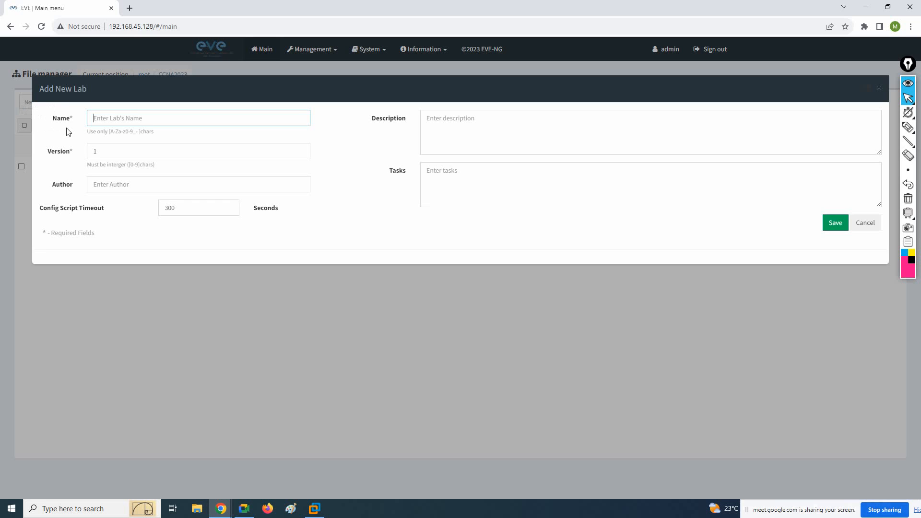
{"action": "type", "text": "Ba"}
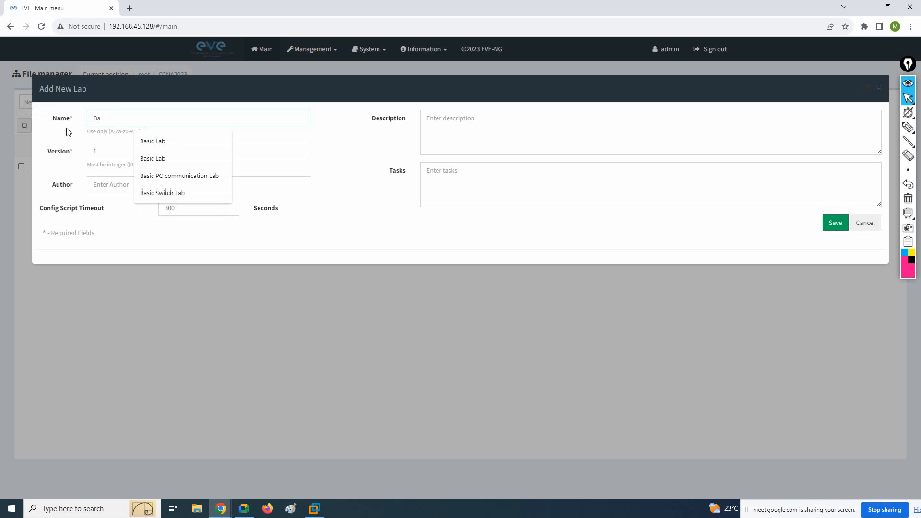
{"action": "type", "text": "isc VLAN"}
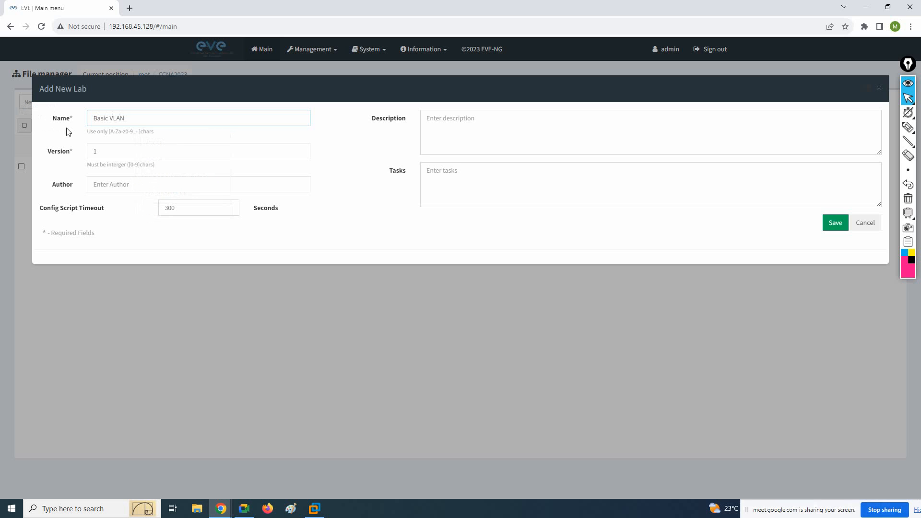
{"action": "left_click", "coordinate": [829, 226]}
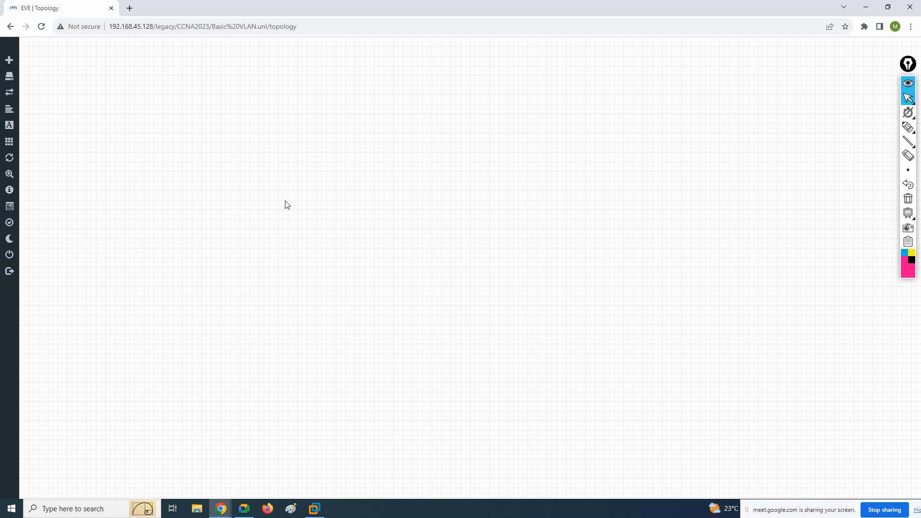
Close the Basic VLAN lab and delete Basic VLAN.unl from the CCNA2023 folder
{"action": "mouse_move", "coordinate": [6, 278]}
{"action": "left_click", "coordinate": [36, 259]}
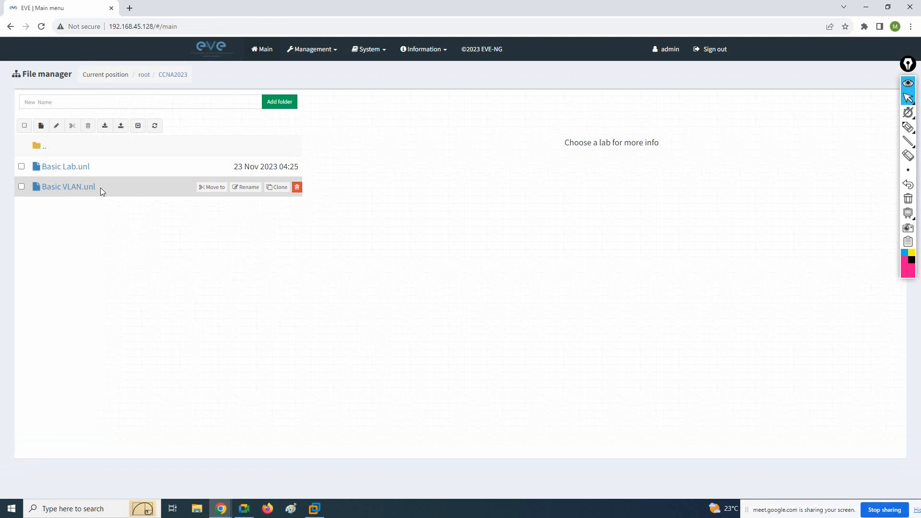
{"action": "left_click", "coordinate": [22, 187]}
{"action": "left_click", "coordinate": [87, 127]}
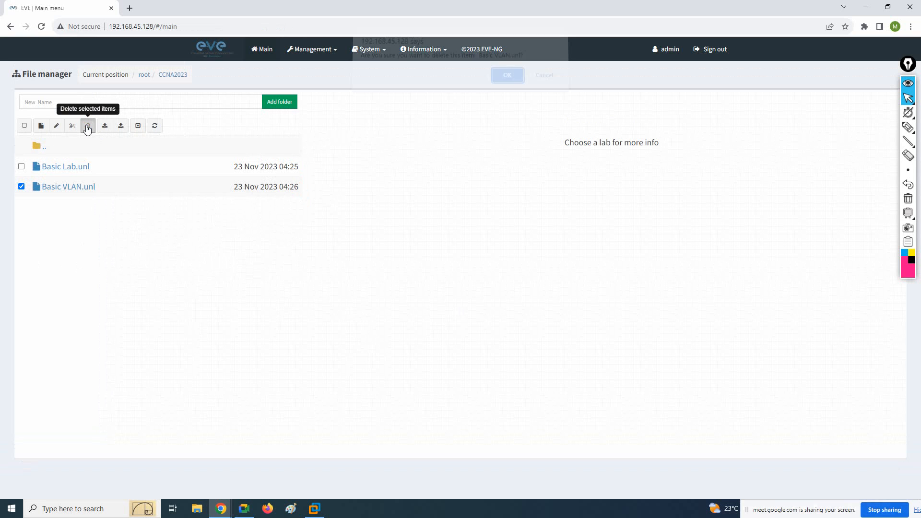
{"action": "left_click", "coordinate": [502, 83]}
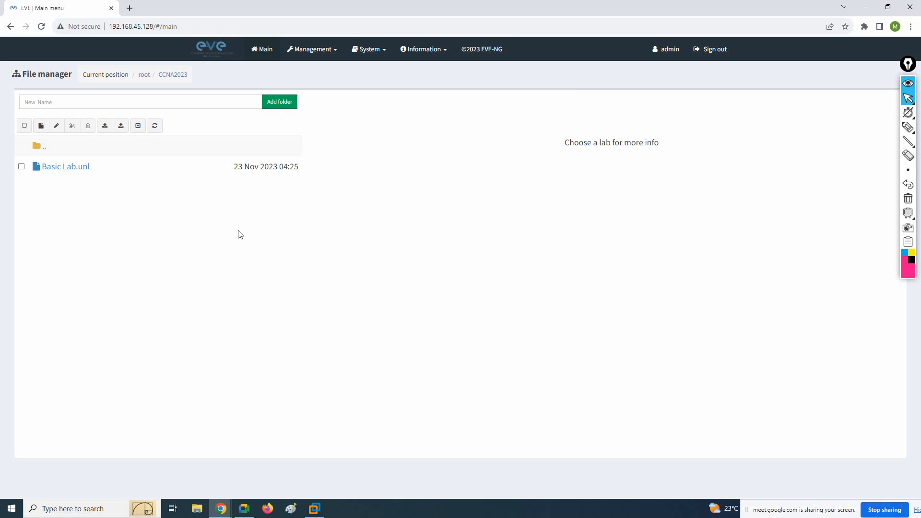
Open the Basic Lab.unl lab from the CCNA2023 folder
{"action": "left_click", "coordinate": [66, 174]}
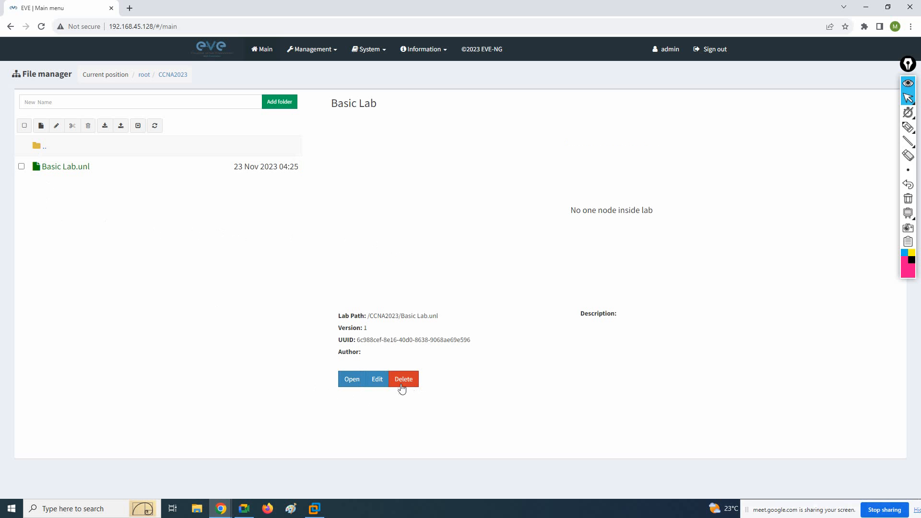
{"action": "left_click", "coordinate": [345, 384]}
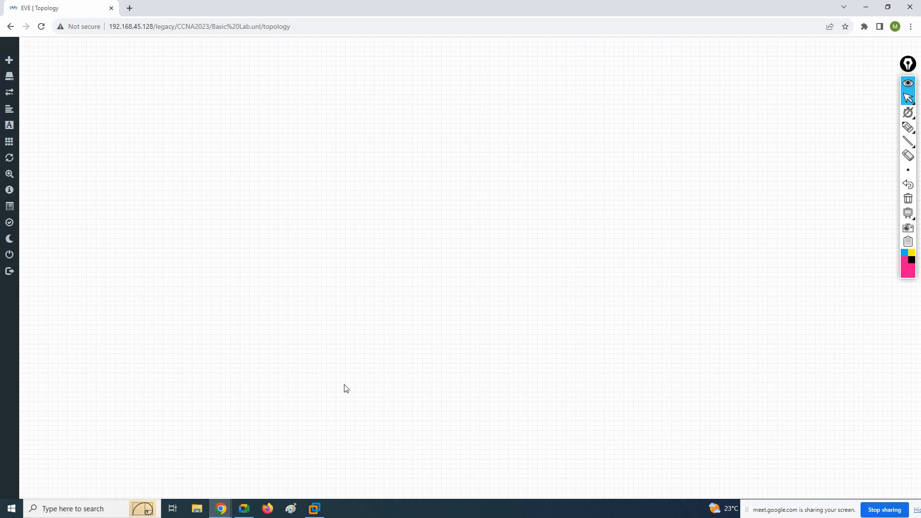
{"action": "right_click", "coordinate": [270, 112]}
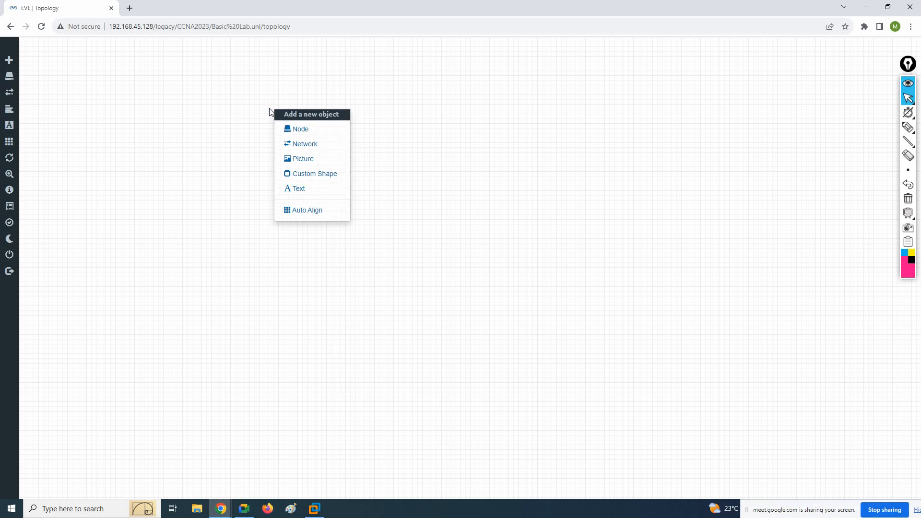
{"action": "right_click", "coordinate": [243, 99]}
{"action": "left_click", "coordinate": [434, 159]}
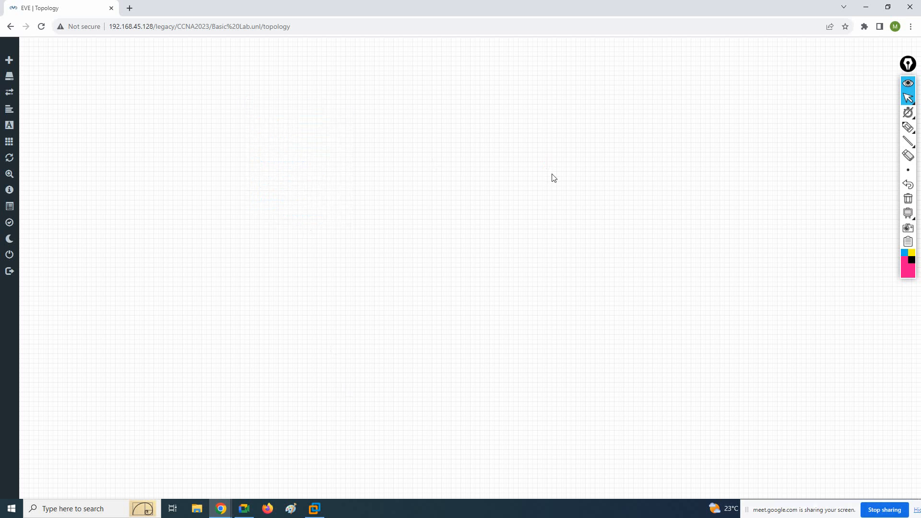
{"action": "right_click", "coordinate": [311, 85]}
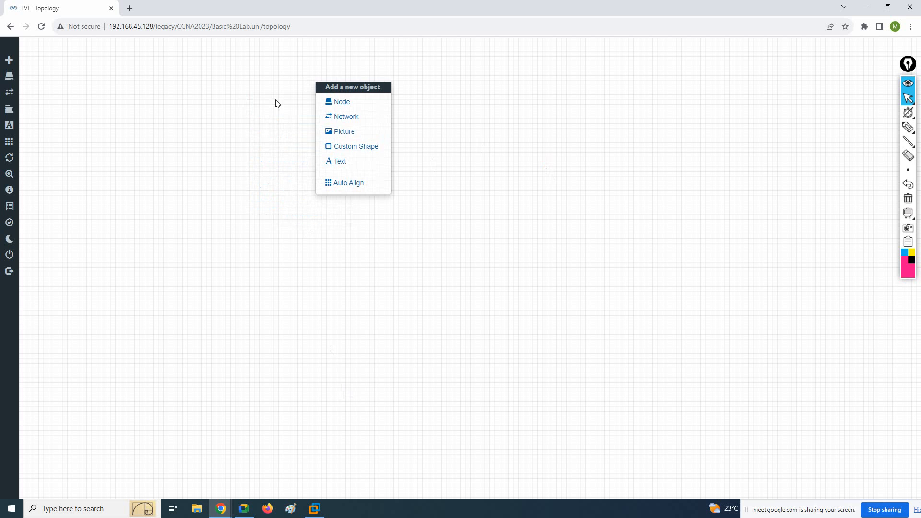
{"action": "left_click", "coordinate": [264, 104]}
Start adding a new node to the empty topology using the Cisco IOS 7206VXR (Dynamips) template
{"action": "right_click", "coordinate": [264, 104]}
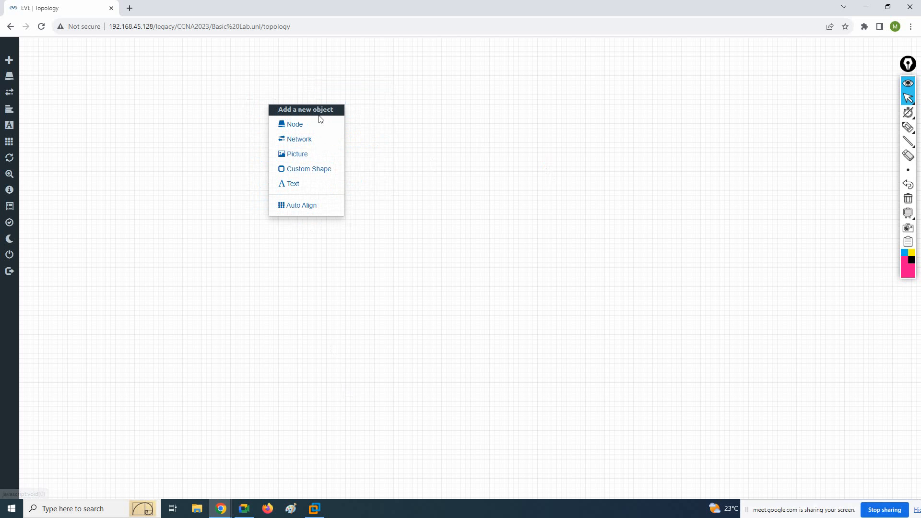
{"action": "left_click", "coordinate": [304, 126]}
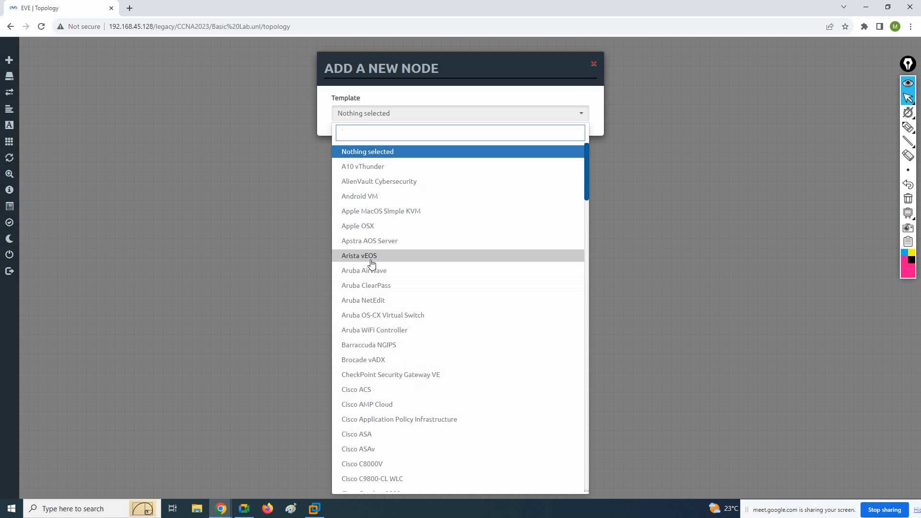
{"action": "scroll", "coordinate": [421, 372], "scroll_direction": "down", "scroll_amount": 1}
{"action": "scroll", "coordinate": [421, 372], "scroll_direction": "down", "scroll_amount": 4}
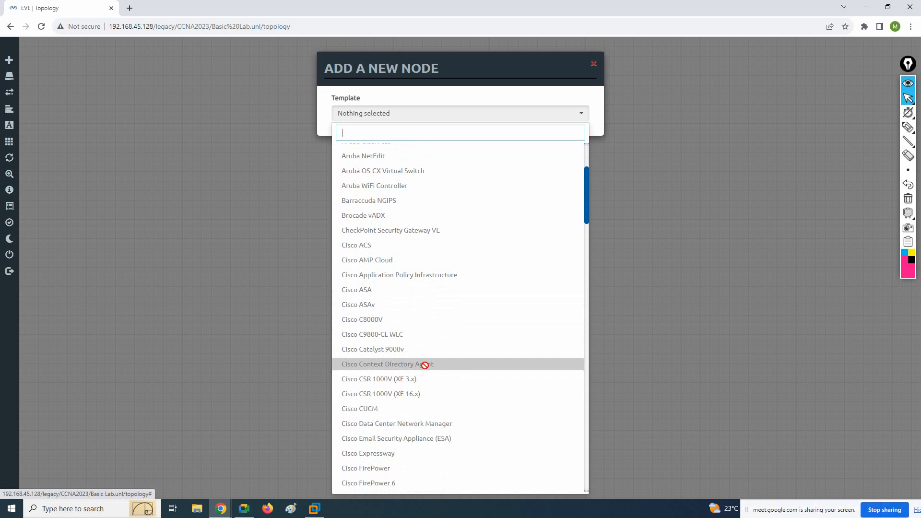
{"action": "scroll", "coordinate": [427, 360], "scroll_direction": "down", "scroll_amount": 2}
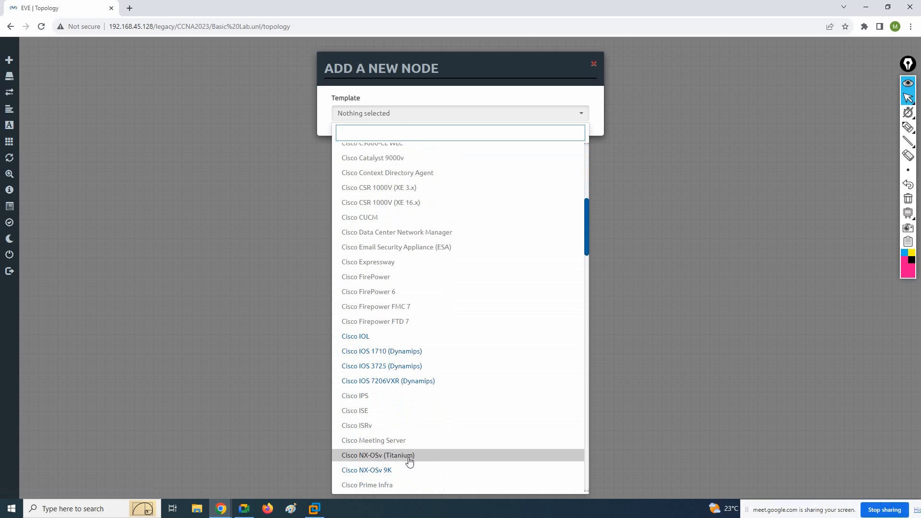
{"action": "scroll", "coordinate": [410, 461], "scroll_direction": "down", "scroll_amount": 1}
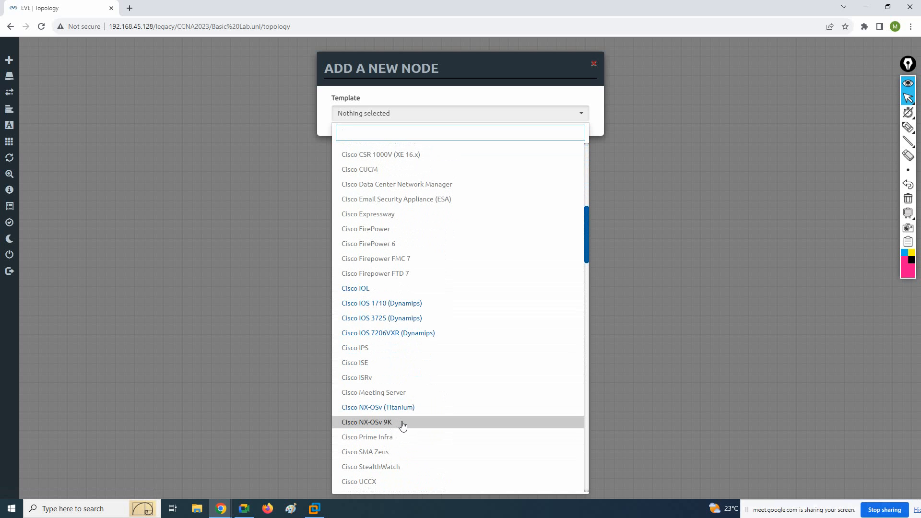
{"action": "scroll", "coordinate": [403, 426], "scroll_direction": "up", "scroll_amount": 2}
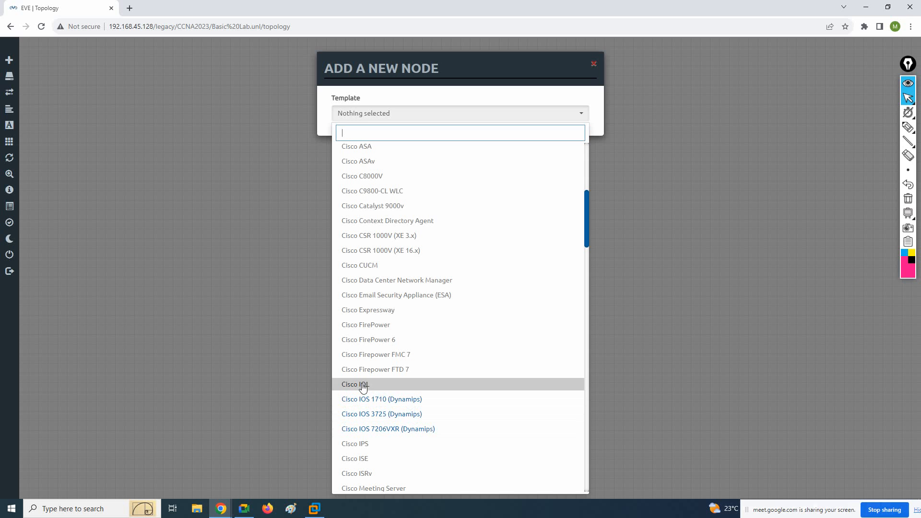
{"action": "left_click", "coordinate": [396, 429]}
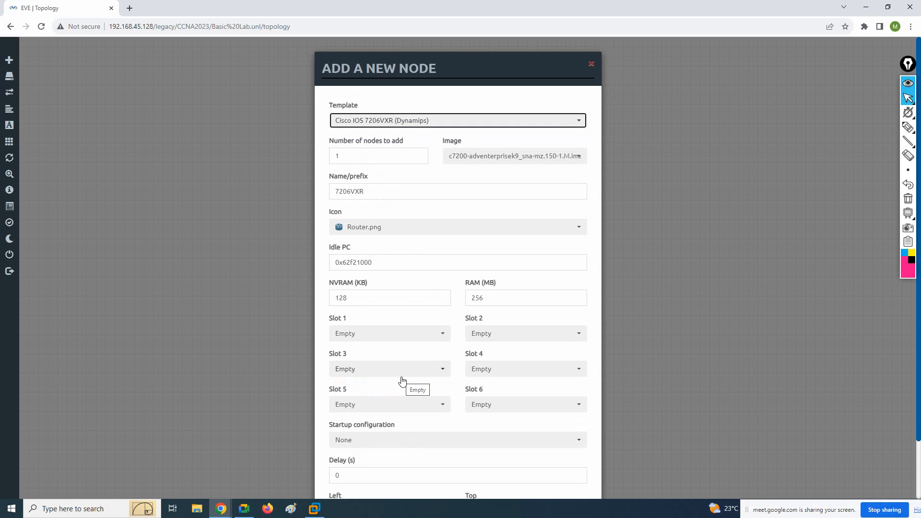
Set the new node's quantity to 4, its name prefix to R and its icon to Router_FW.png
{"action": "left_click_drag", "start_coordinate": [345, 159], "coordinate": [332, 154]}
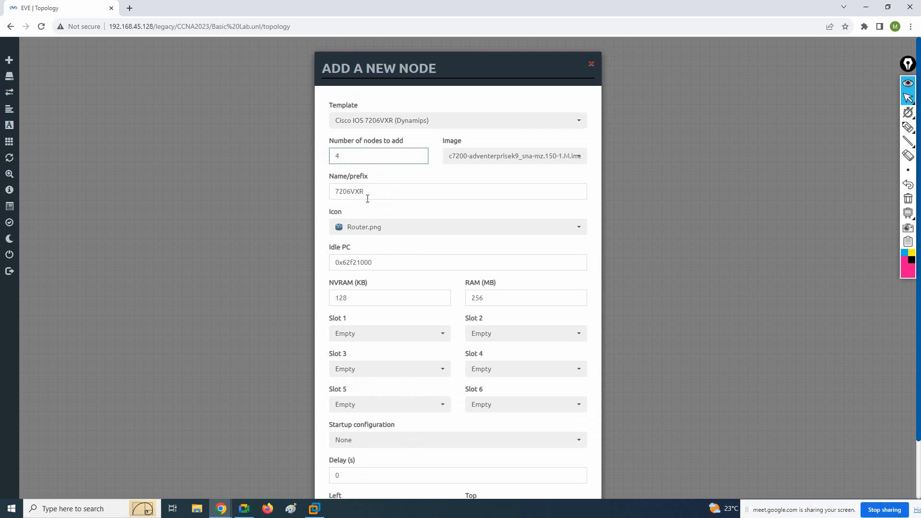
{"action": "left_click_drag", "start_coordinate": [369, 191], "coordinate": [351, 192]}
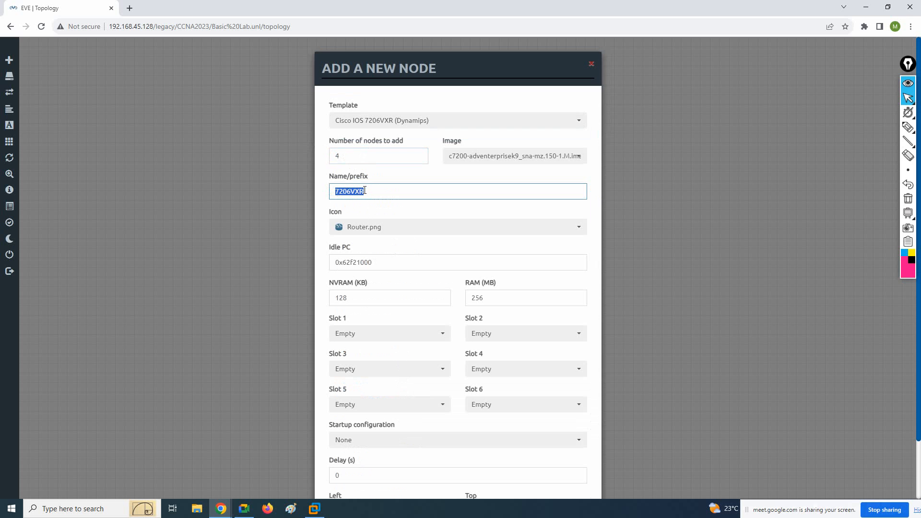
{"action": "type", "text": "R"}
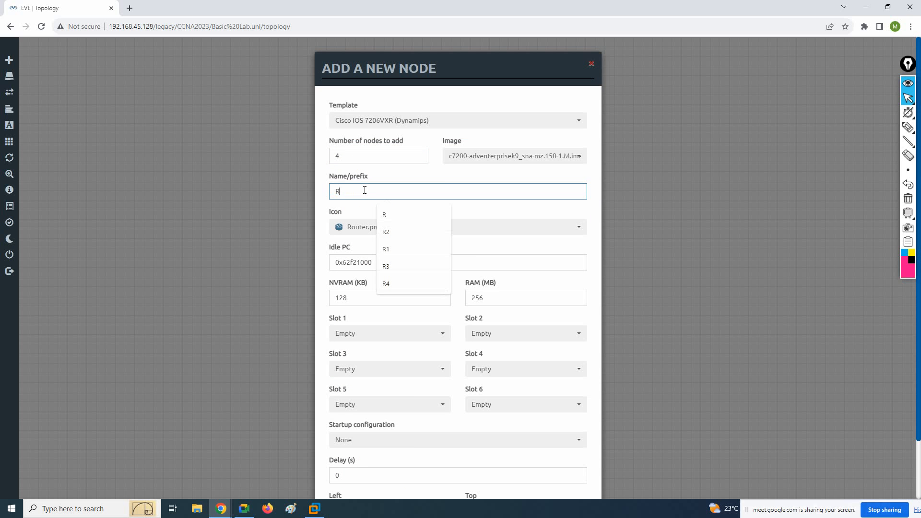
{"action": "left_click", "coordinate": [352, 230]}
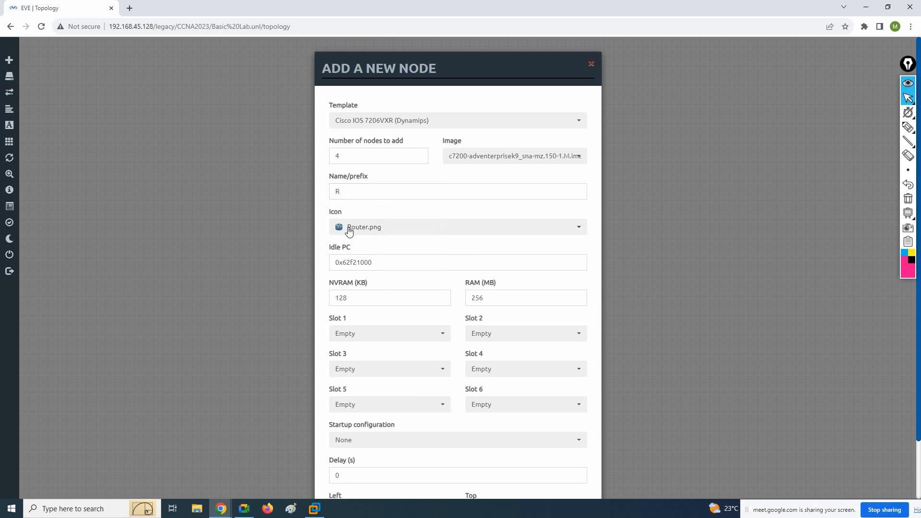
{"action": "left_click", "coordinate": [349, 230]}
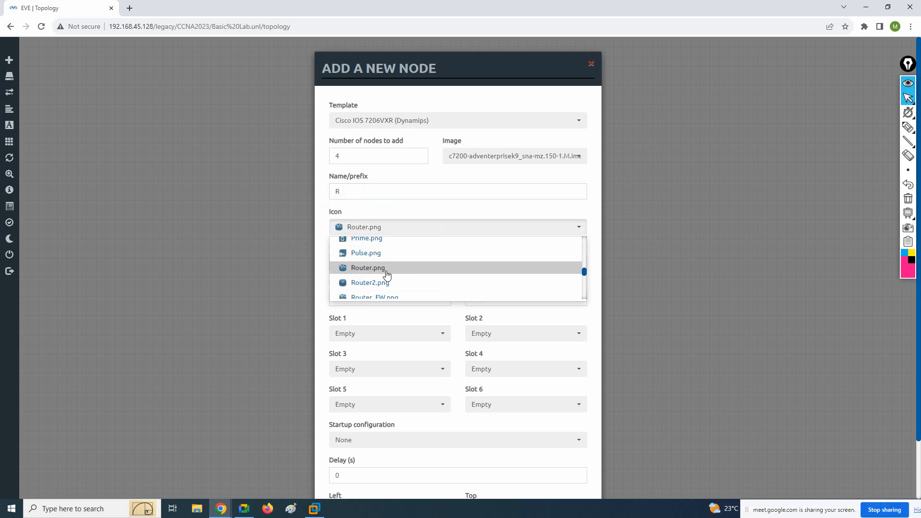
{"action": "scroll", "coordinate": [386, 271], "scroll_direction": "down", "scroll_amount": 1}
{"action": "left_click", "coordinate": [376, 248]}
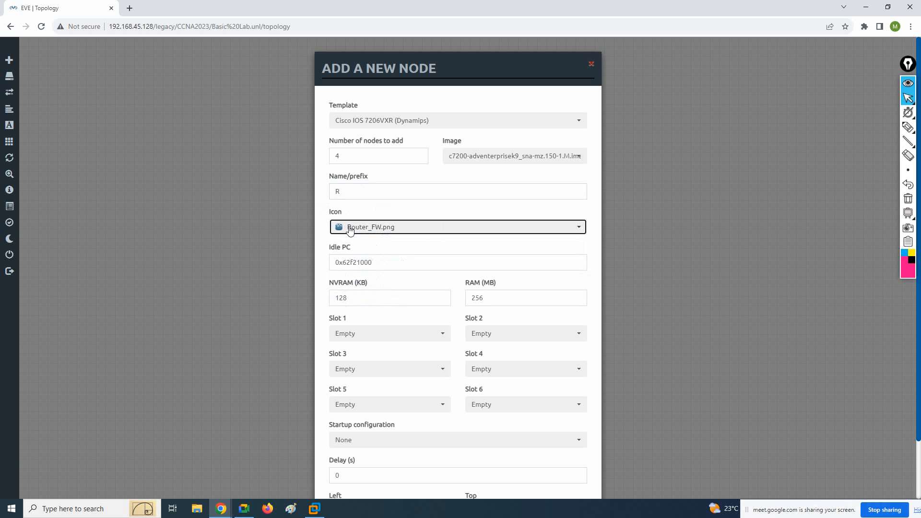
Assign a PA-FE-TX module to both Slot 1 and Slot 2 of the new nodes
{"action": "left_click_drag", "start_coordinate": [492, 300], "coordinate": [468, 297]}
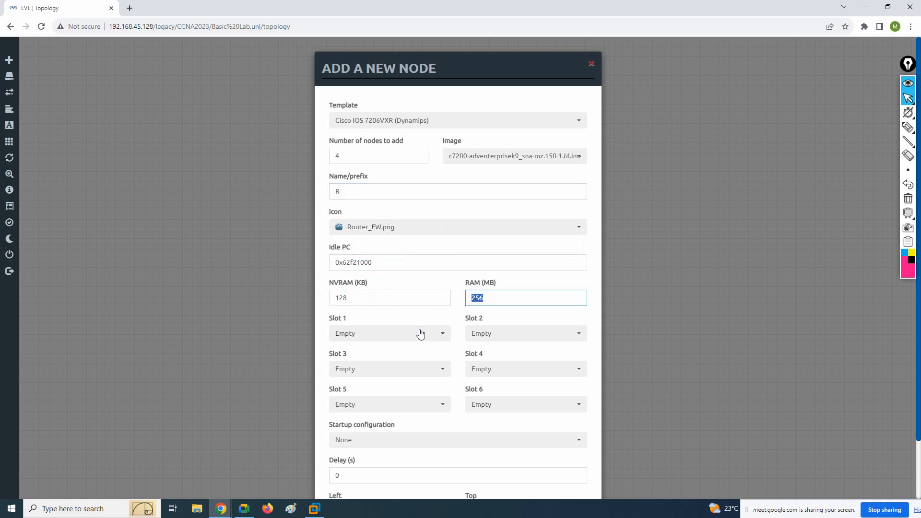
{"action": "left_click", "coordinate": [342, 333]}
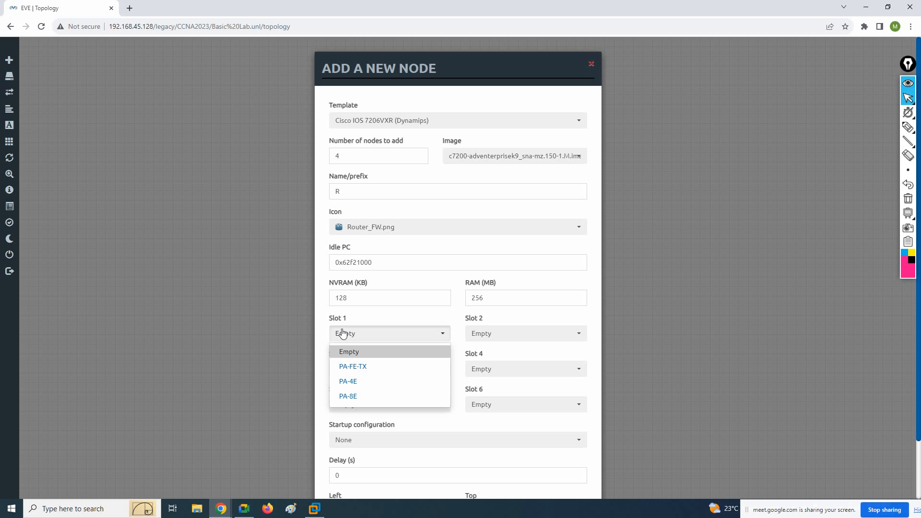
{"action": "left_click", "coordinate": [353, 368]}
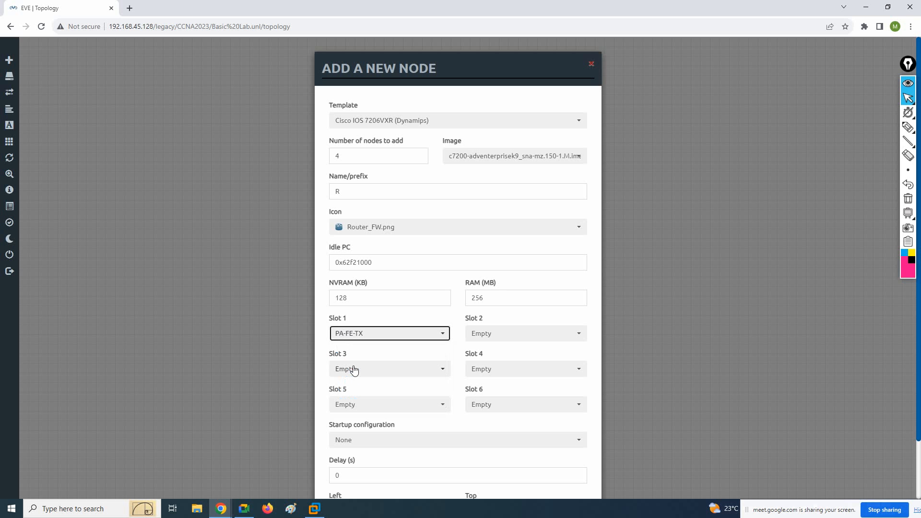
{"action": "left_click", "coordinate": [490, 334]}
{"action": "left_click", "coordinate": [494, 368]}
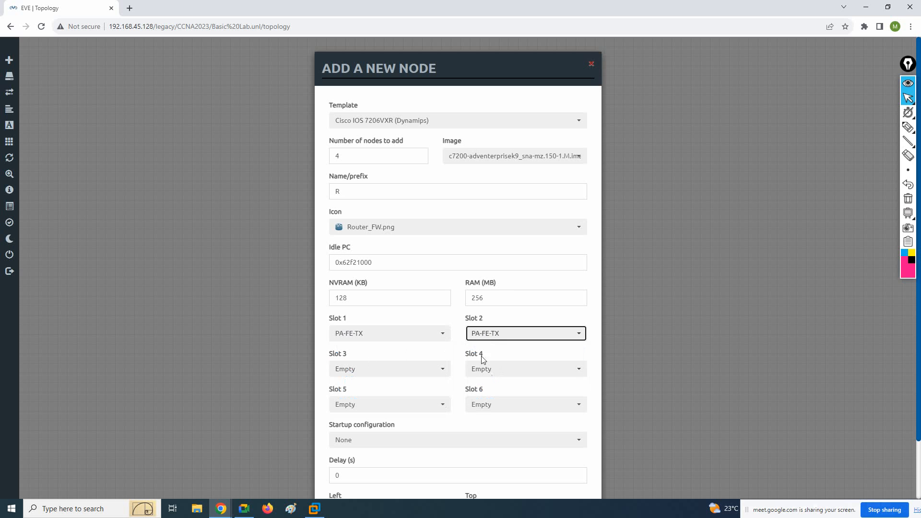
Review the node settings and save them to add the four routers to the topology
{"action": "scroll", "coordinate": [461, 351], "scroll_direction": "down", "scroll_amount": 2}
{"action": "scroll", "coordinate": [461, 352], "scroll_direction": "up", "scroll_amount": 2}
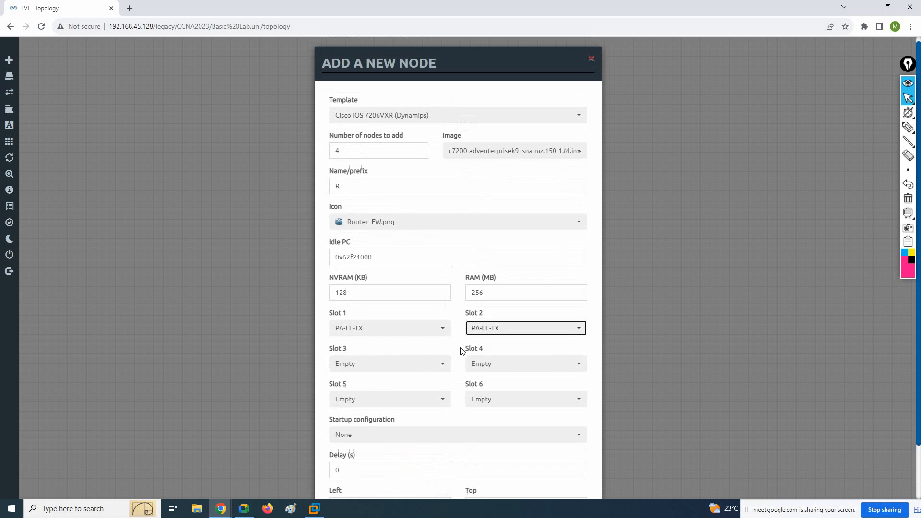
{"action": "scroll", "coordinate": [461, 351], "scroll_direction": "down", "scroll_amount": 1}
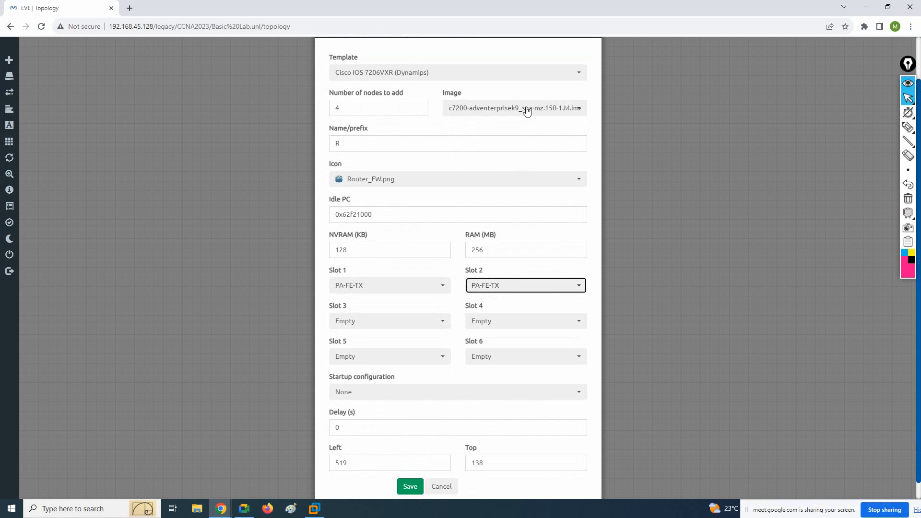
{"action": "scroll", "coordinate": [528, 144], "scroll_direction": "up", "scroll_amount": 1}
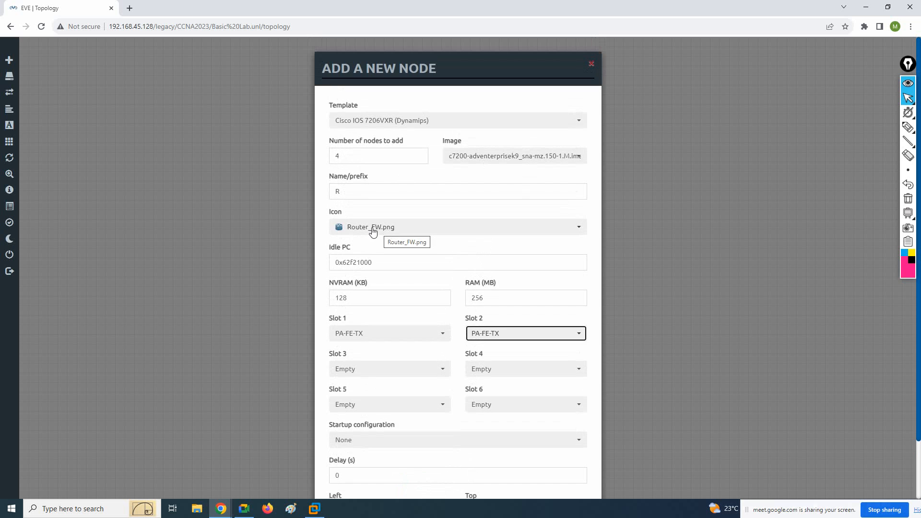
{"action": "scroll", "coordinate": [374, 233], "scroll_direction": "down", "scroll_amount": 2}
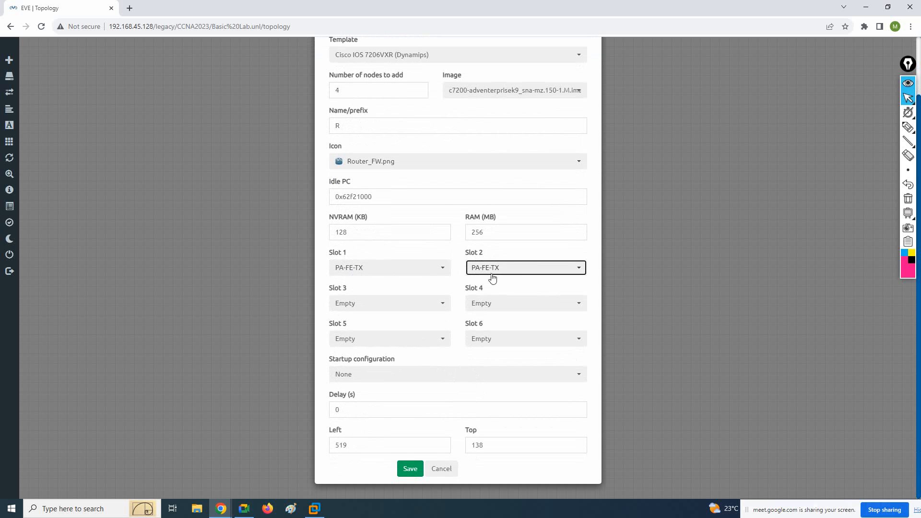
{"action": "left_click", "coordinate": [411, 471]}
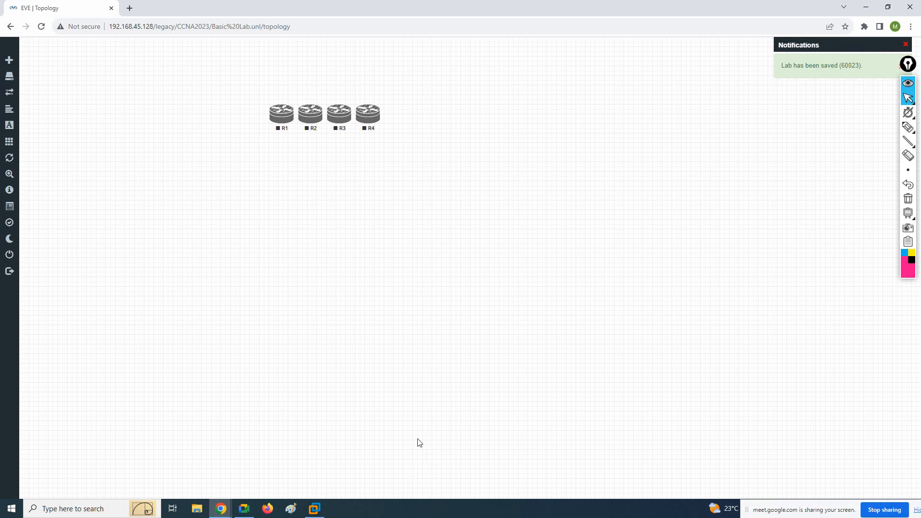
Move router R1 away from the other routers, toward the canvas's upper-left area, and start it
{"action": "left_click_drag", "start_coordinate": [281, 114], "coordinate": [155, 98]}
{"action": "right_click", "coordinate": [155, 98]}
{"action": "left_click", "coordinate": [176, 112]}
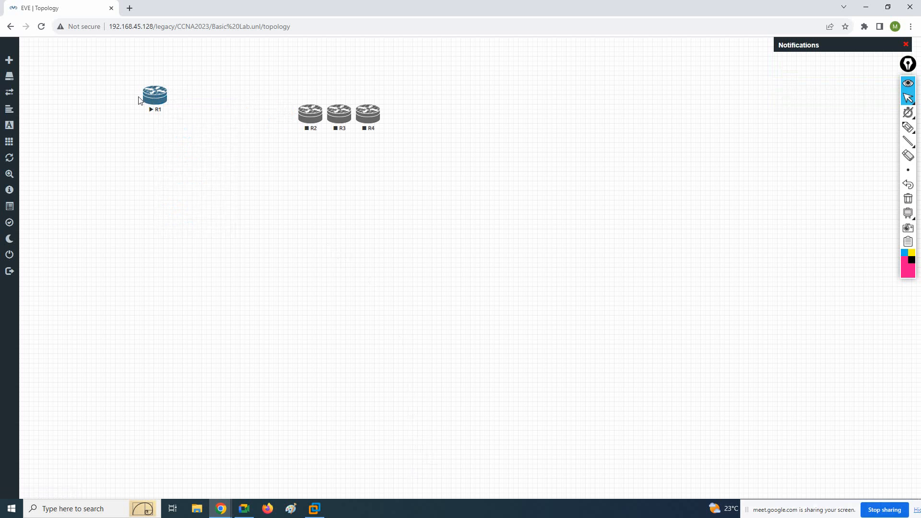
Try to connect router R2 to the running router R1, and reload the topology page
{"action": "left_click", "coordinate": [166, 96]}
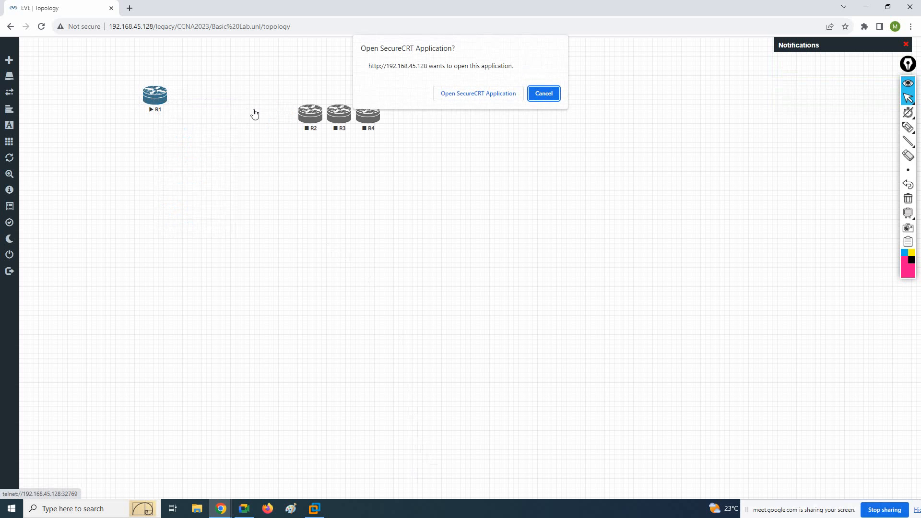
{"action": "left_click", "coordinate": [545, 94]}
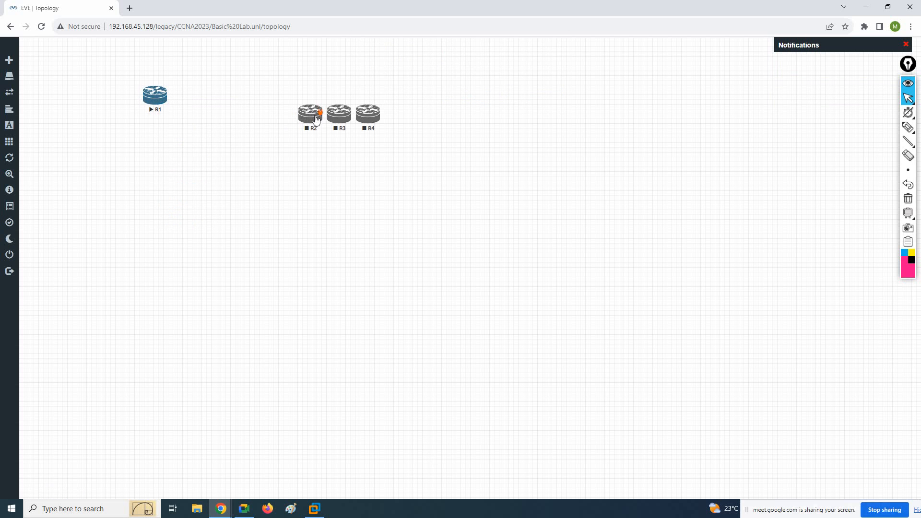
{"action": "left_click_drag", "start_coordinate": [321, 117], "coordinate": [154, 95]}
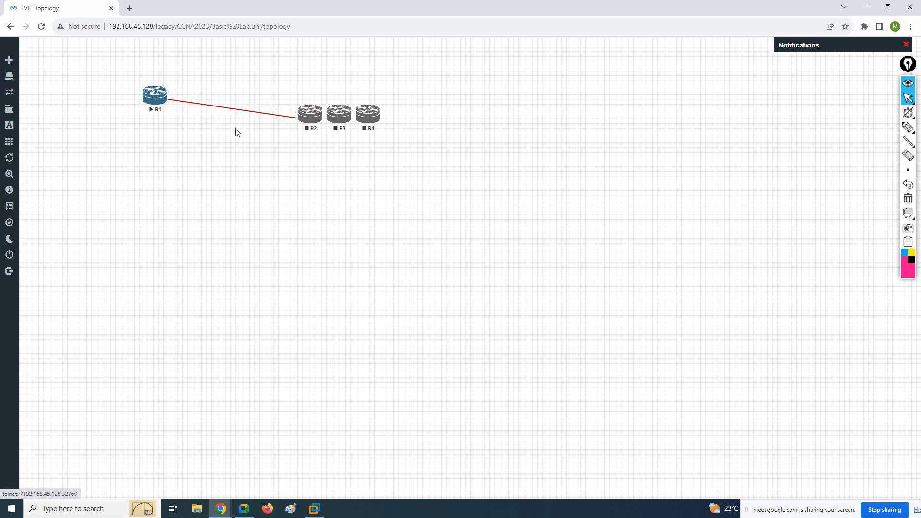
{"action": "left_click", "coordinate": [41, 26]}
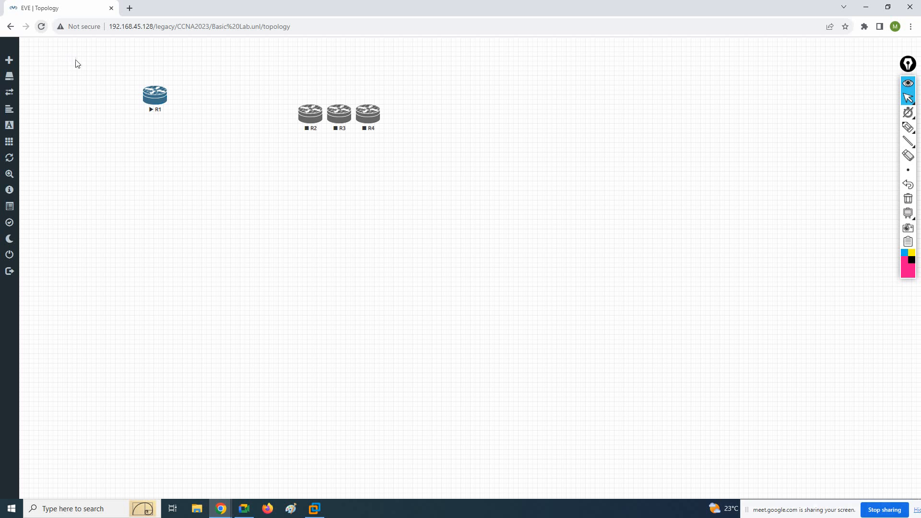
Stop router R1 and move it closer to the canvas's upper-left corner
{"action": "right_click", "coordinate": [160, 94]}
{"action": "left_click", "coordinate": [172, 110]}
{"action": "left_click_drag", "start_coordinate": [158, 101], "coordinate": [116, 89]}
Place router R2 to the right of R1, connect their fa0/0 interfaces, and level R1 with R2
{"action": "left_click_drag", "start_coordinate": [306, 122], "coordinate": [112, 84]}
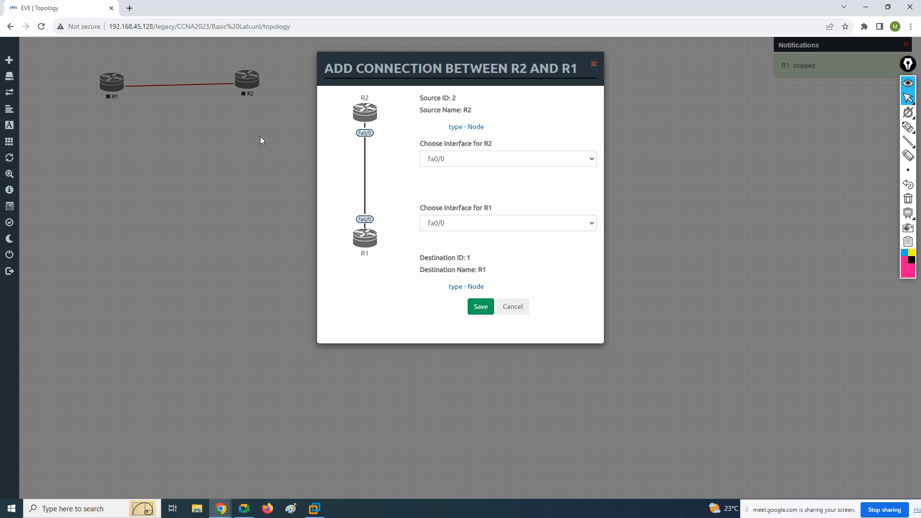
{"action": "left_click", "coordinate": [477, 308]}
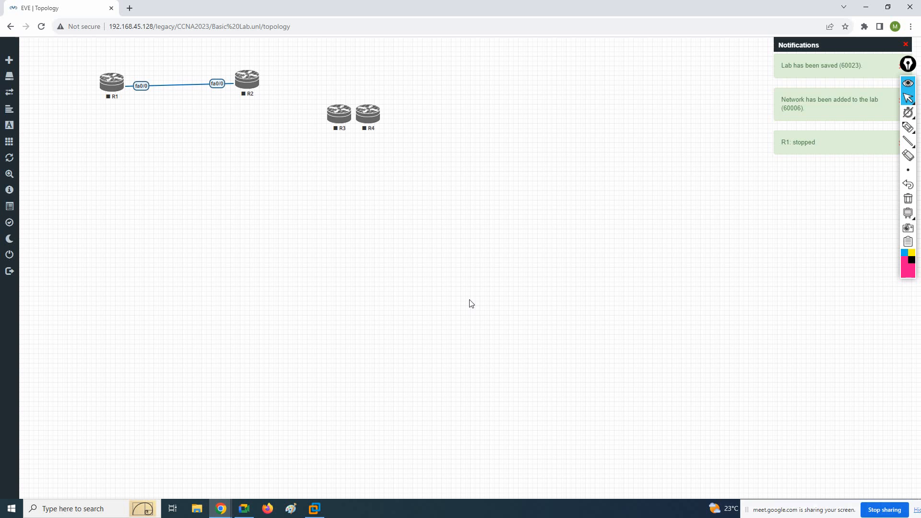
{"action": "left_click", "coordinate": [41, 26]}
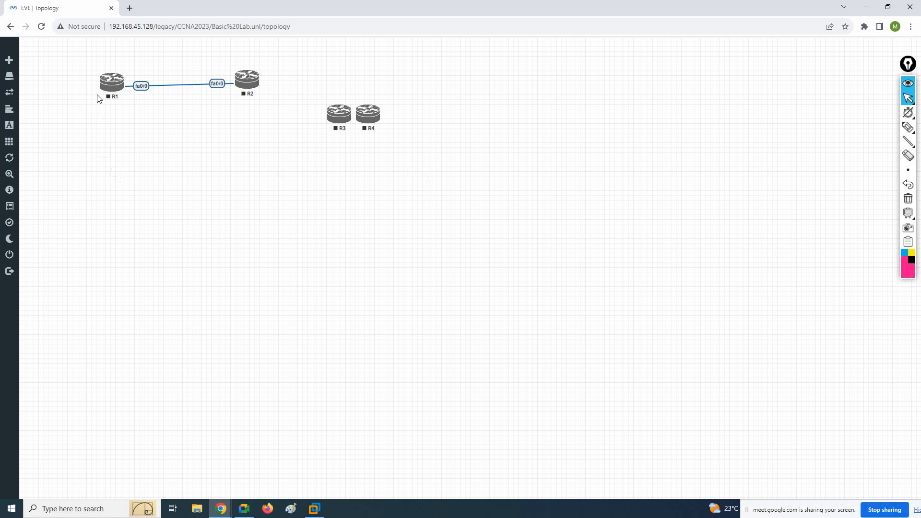
{"action": "left_click_drag", "start_coordinate": [108, 86], "coordinate": [109, 83]}
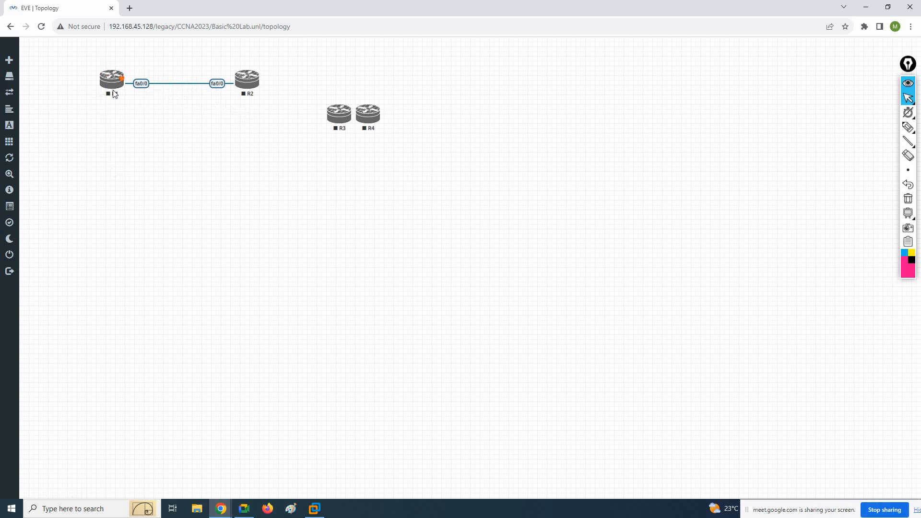
Place router R3 directly below R1 and connect R3's fa0/0 to R1's fa1/0
{"action": "left_click_drag", "start_coordinate": [372, 115], "coordinate": [426, 115]}
{"action": "left_click_drag", "start_coordinate": [332, 125], "coordinate": [114, 79]}
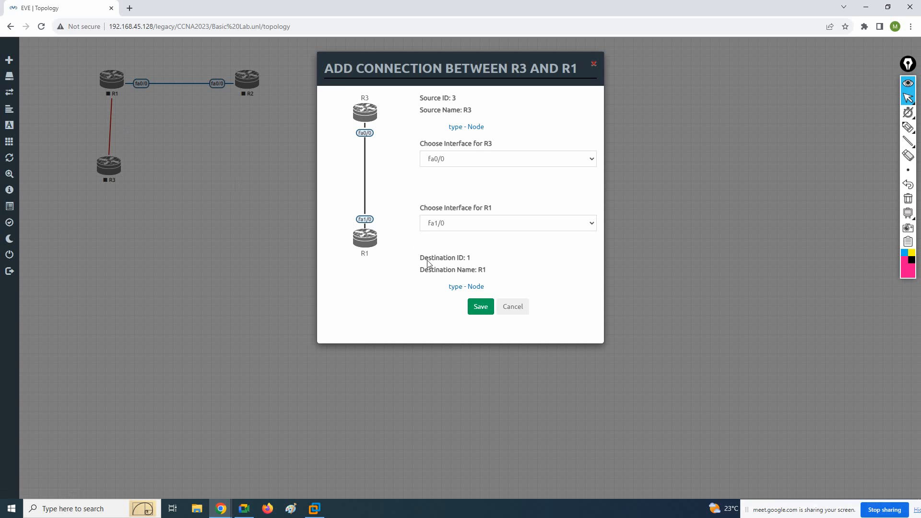
{"action": "left_click", "coordinate": [474, 307]}
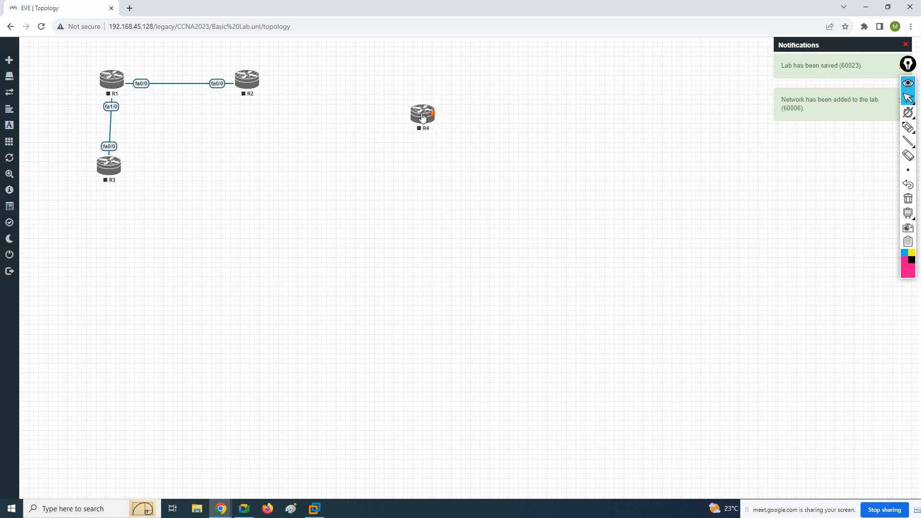
Place router R4 below R2, connect R4's fa0/0 to R2's fa1/0, and adjust the positions of R3 and R4
{"action": "left_click_drag", "start_coordinate": [366, 153], "coordinate": [247, 79]}
{"action": "left_click", "coordinate": [481, 307]}
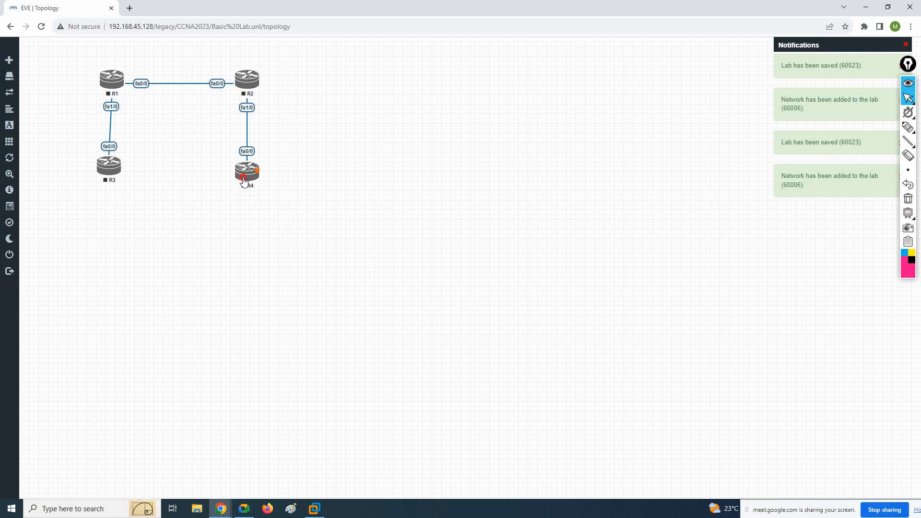
{"action": "left_click_drag", "start_coordinate": [243, 178], "coordinate": [247, 180]}
{"action": "left_click_drag", "start_coordinate": [108, 171], "coordinate": [109, 171]}
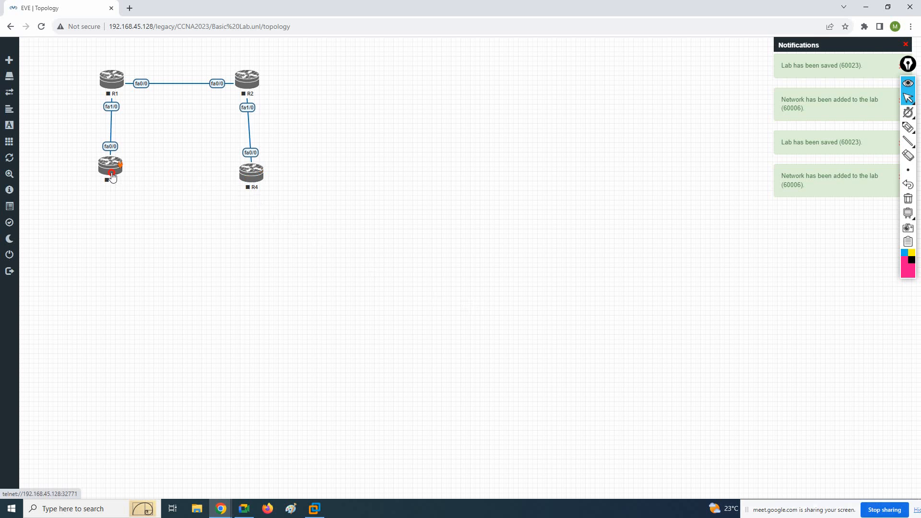
Start routers R1, R2, R4 and R3 one by one
{"action": "right_click", "coordinate": [107, 80]}
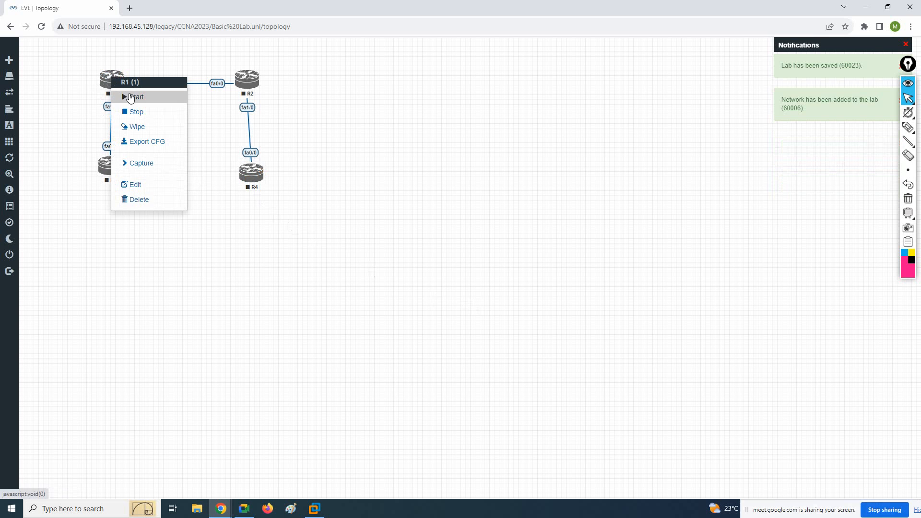
{"action": "left_click", "coordinate": [134, 98]}
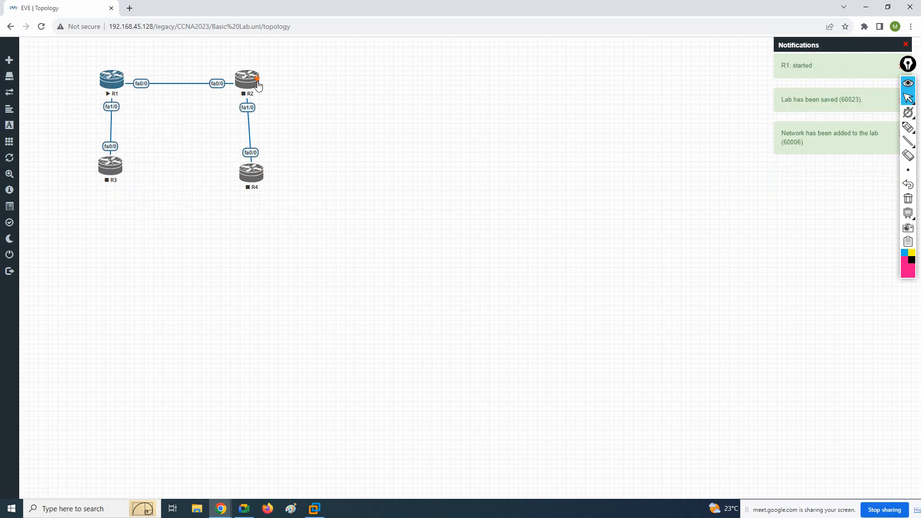
{"action": "right_click", "coordinate": [254, 86]}
{"action": "left_click", "coordinate": [282, 102]}
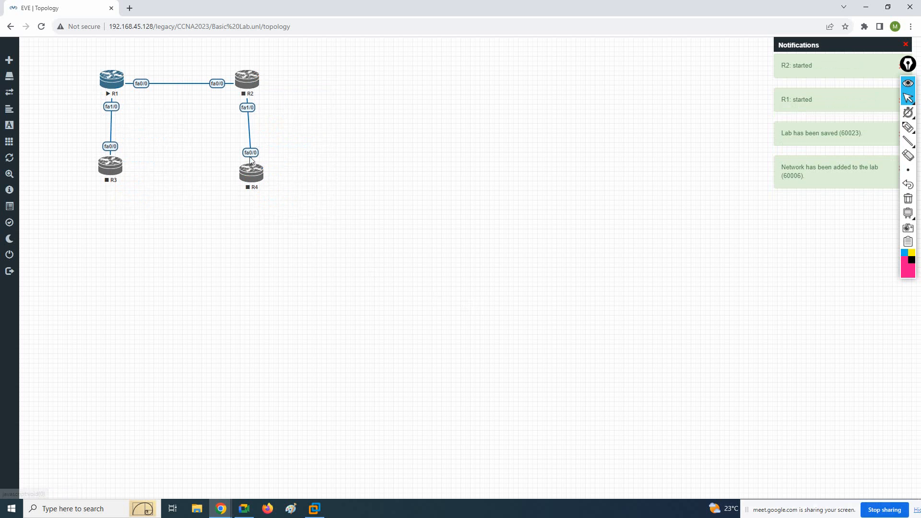
{"action": "right_click", "coordinate": [248, 177]}
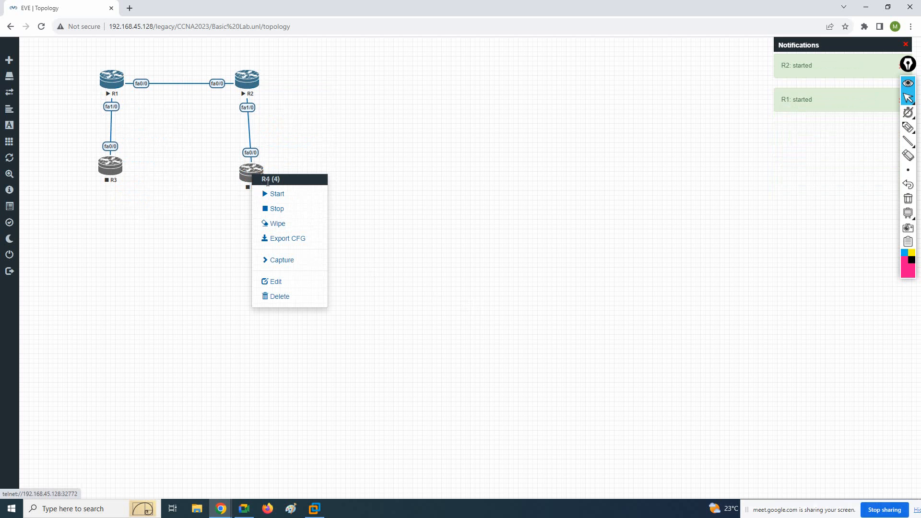
{"action": "left_click", "coordinate": [276, 194]}
{"action": "right_click", "coordinate": [118, 176]}
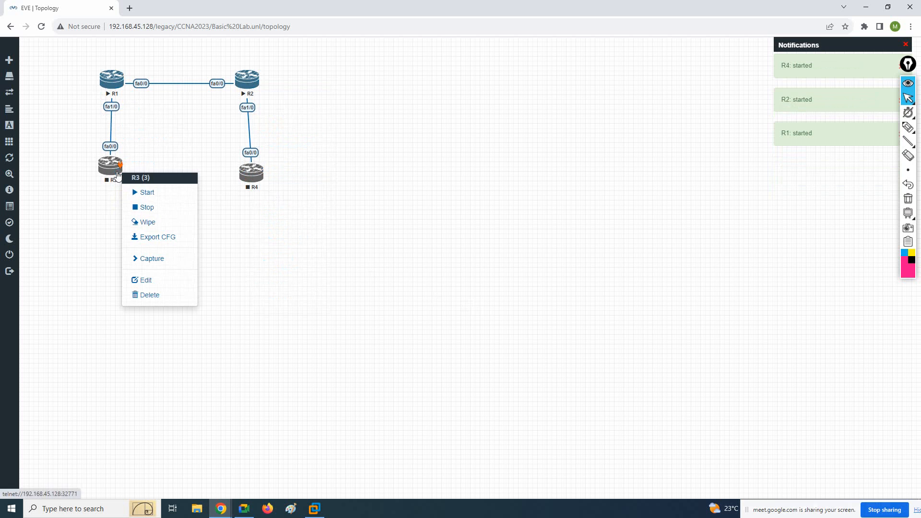
{"action": "left_click", "coordinate": [142, 192]}
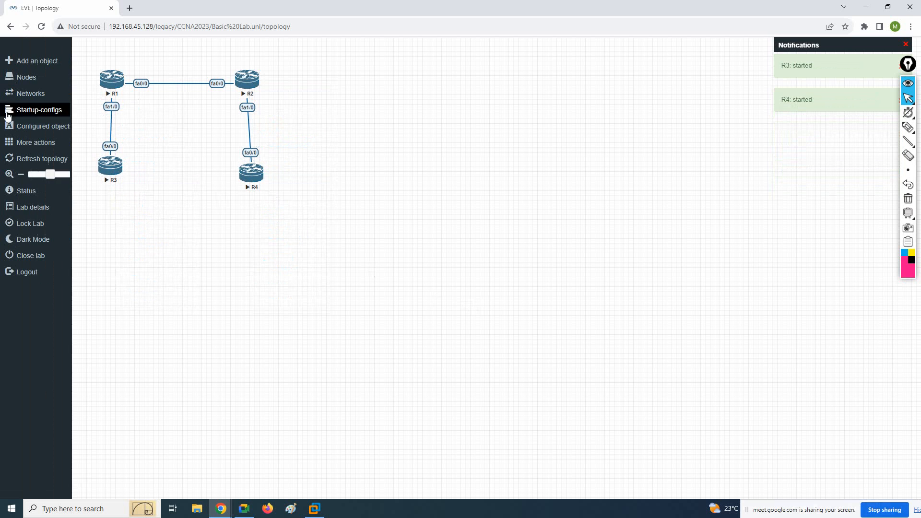
Look over the actions available for all nodes and check the EVE virtual machine's console in VMware Workstation
{"action": "mouse_move", "coordinate": [4, 135]}
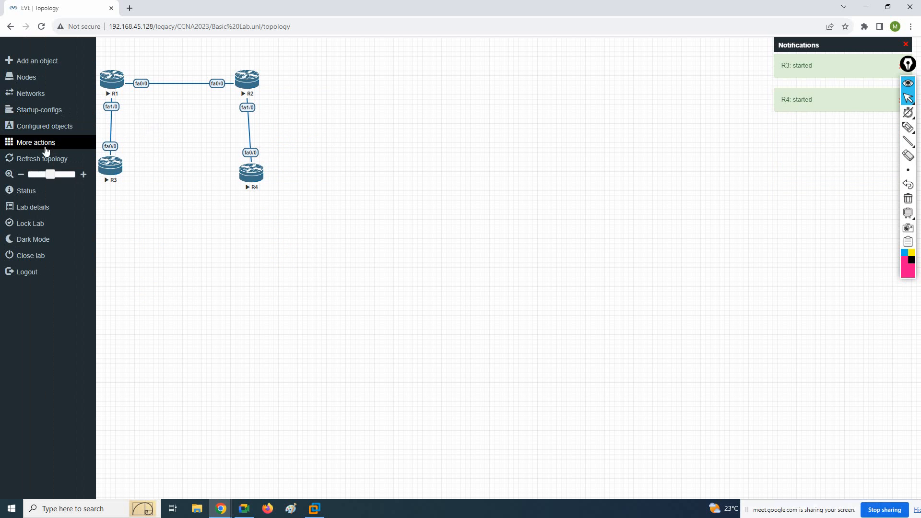
{"action": "left_click", "coordinate": [37, 144]}
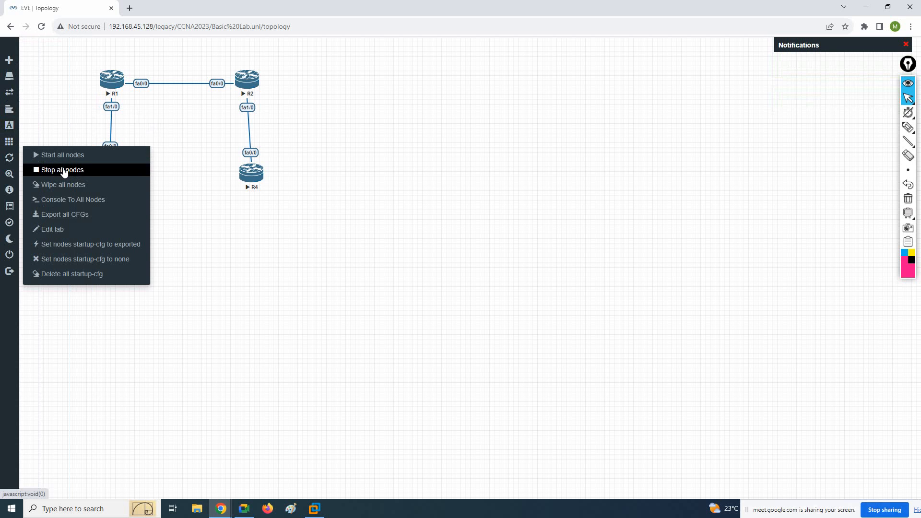
{"action": "left_click", "coordinate": [313, 177]}
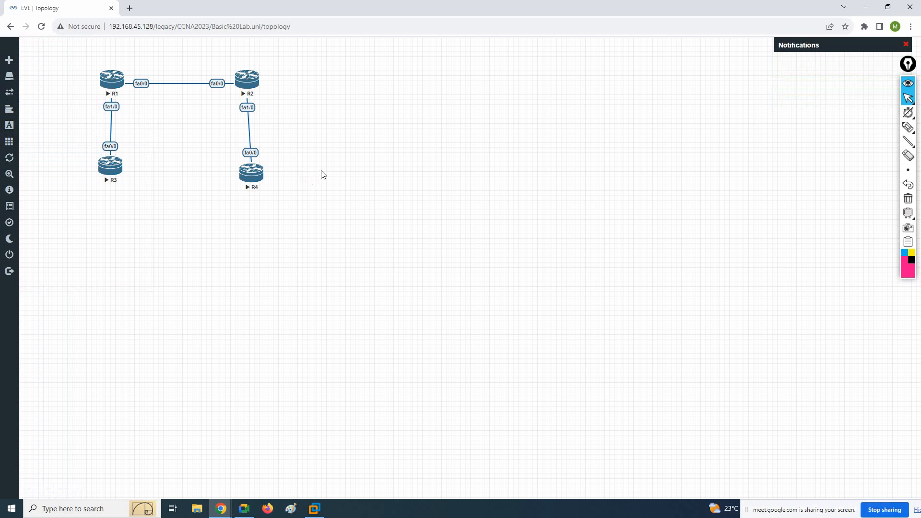
{"action": "left_click", "coordinate": [314, 509]}
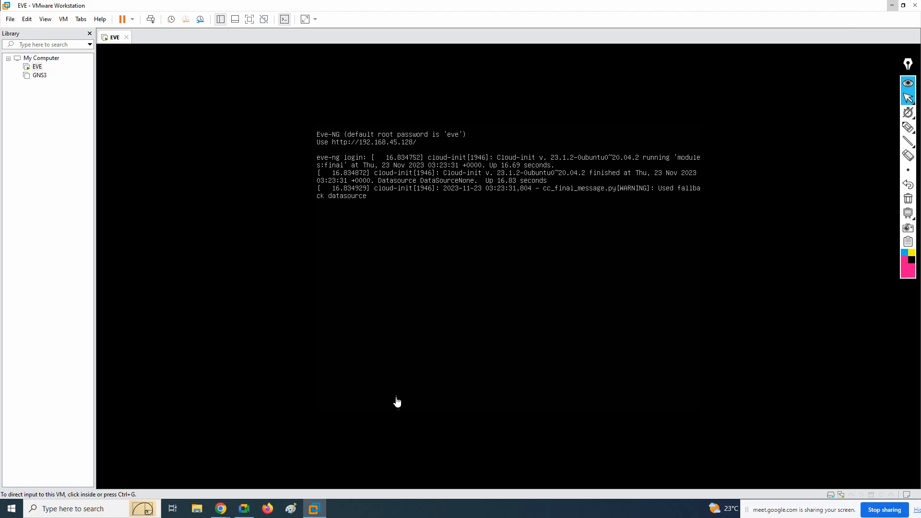
{"action": "left_click", "coordinate": [892, 6]}
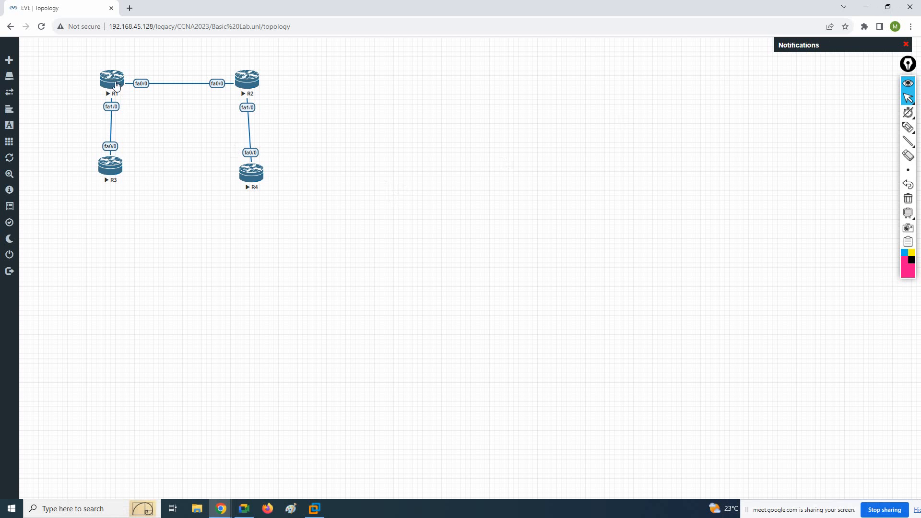
Stop routers R3 and R4 individually
{"action": "right_click", "coordinate": [110, 170]}
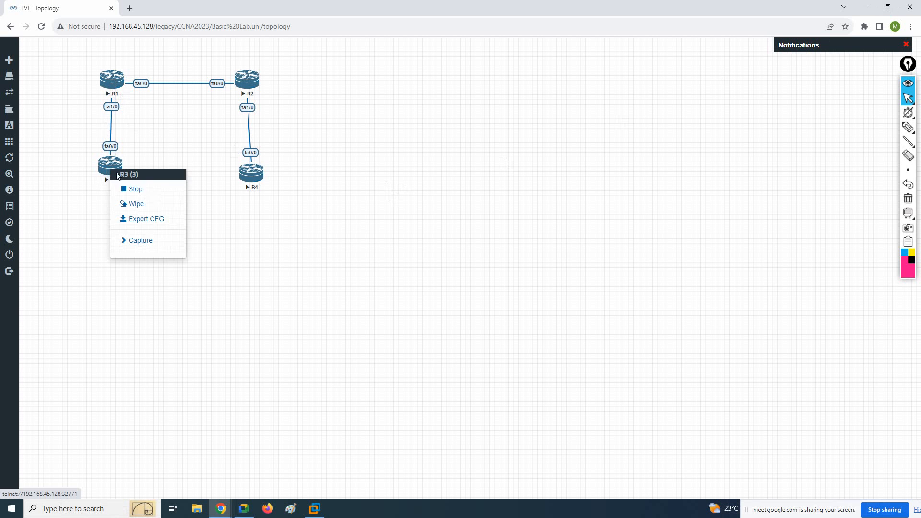
{"action": "left_click", "coordinate": [149, 188]}
{"action": "right_click", "coordinate": [252, 182]}
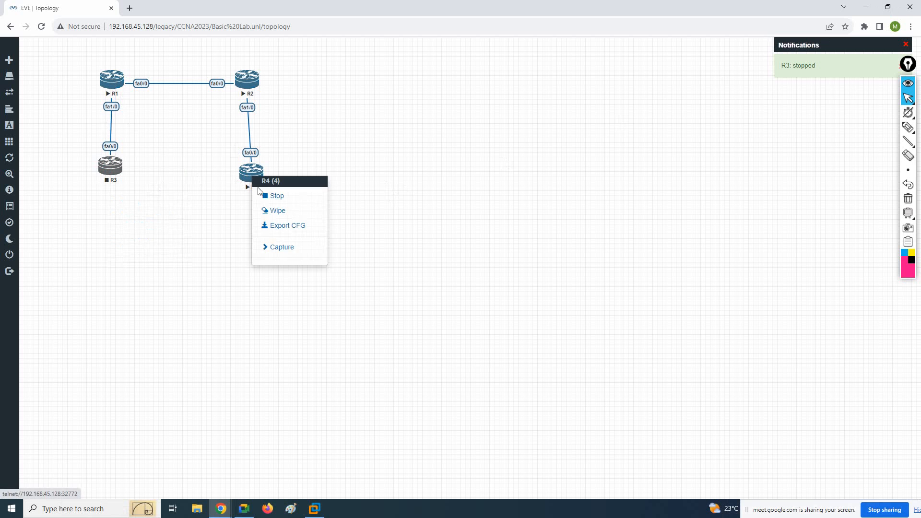
{"action": "left_click", "coordinate": [269, 196]}
Stop all nodes in the lab at once
{"action": "mouse_move", "coordinate": [3, 141]}
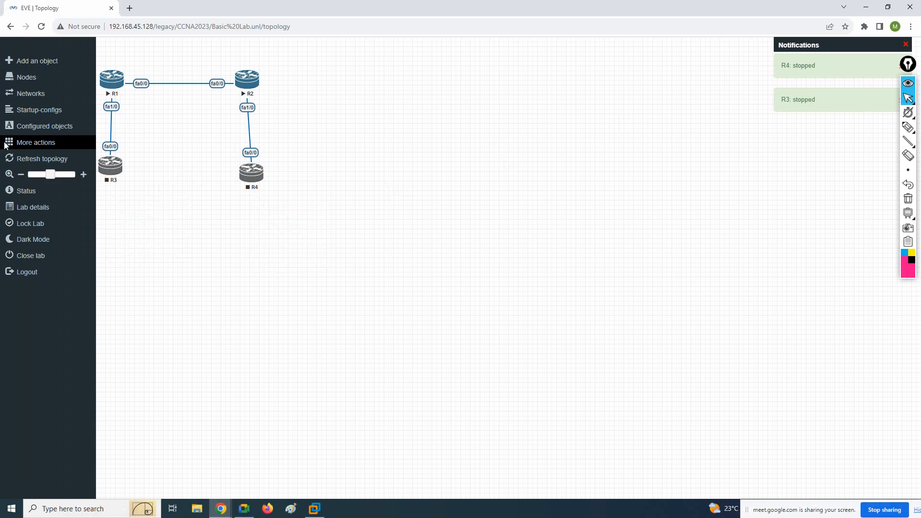
{"action": "left_click", "coordinate": [35, 143]}
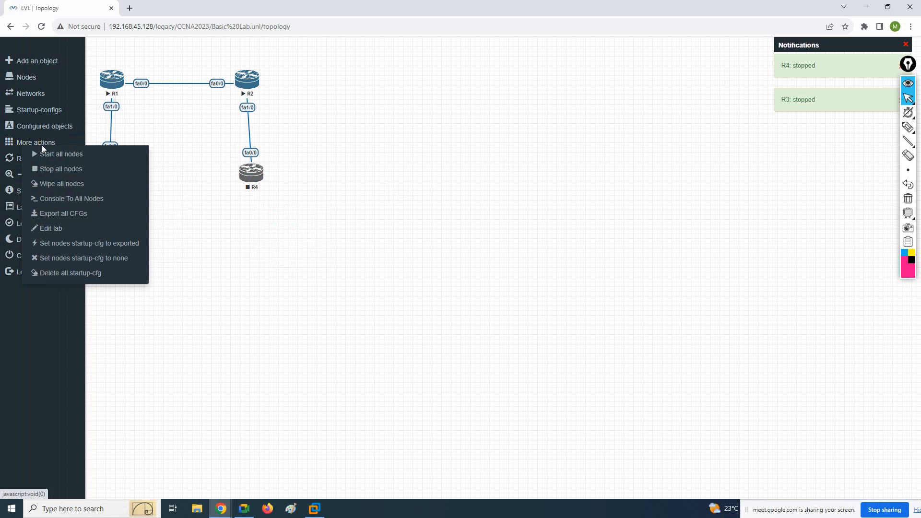
{"action": "left_click", "coordinate": [66, 169]}
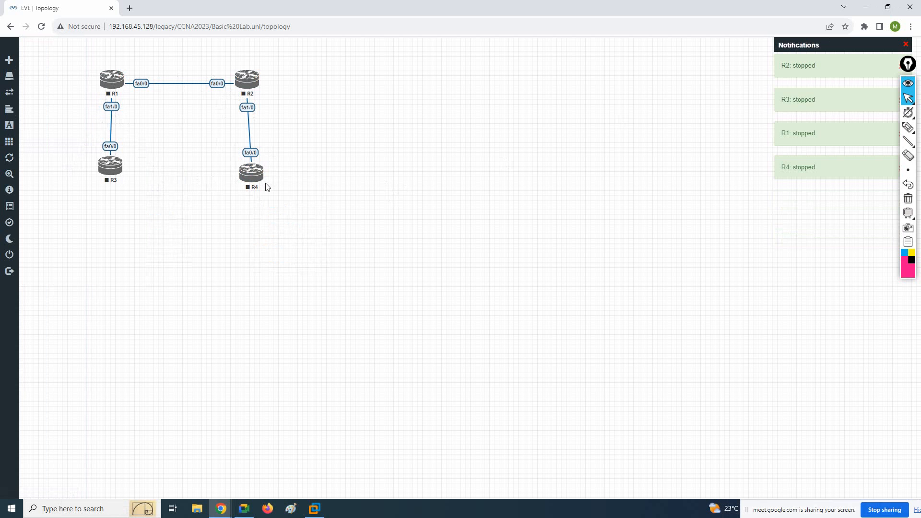
Open a new blank browser tab and close the lab's topology tab
{"action": "left_click", "coordinate": [313, 504]}
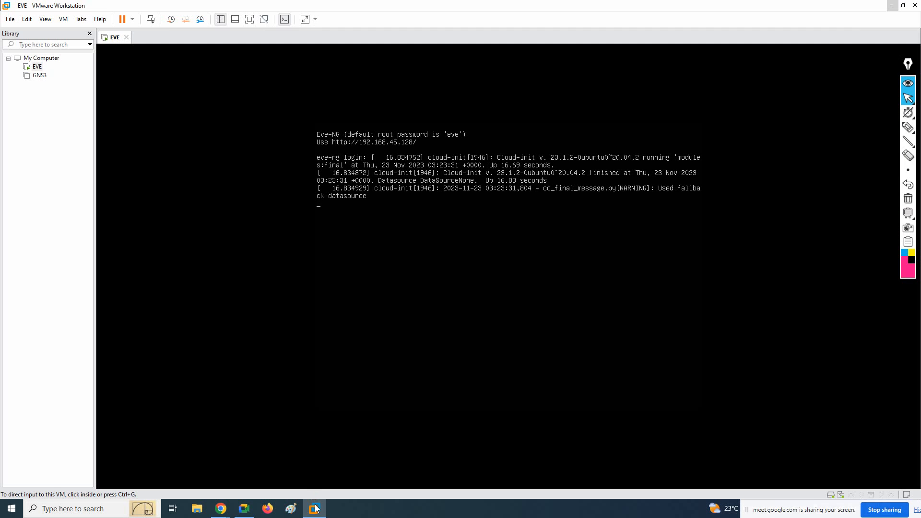
{"action": "left_click", "coordinate": [313, 507]}
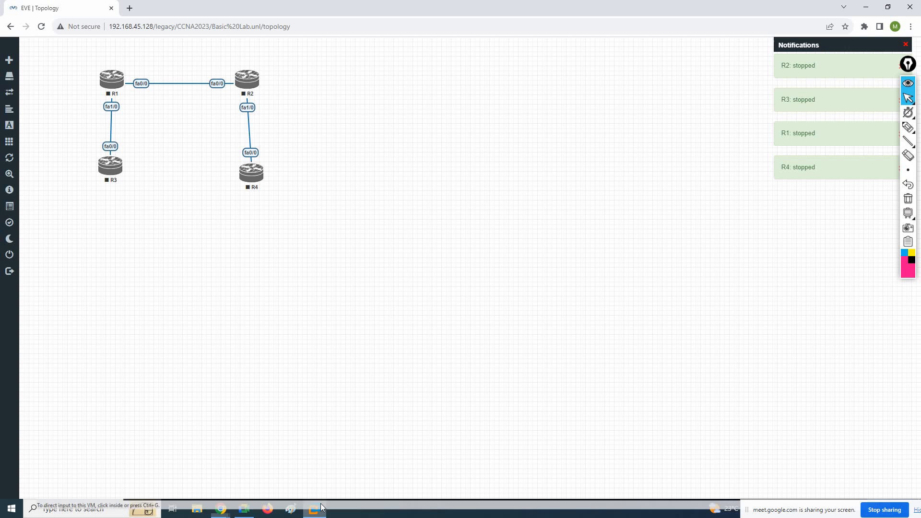
{"action": "left_click", "coordinate": [130, 9]}
{"action": "left_click", "coordinate": [111, 8]}
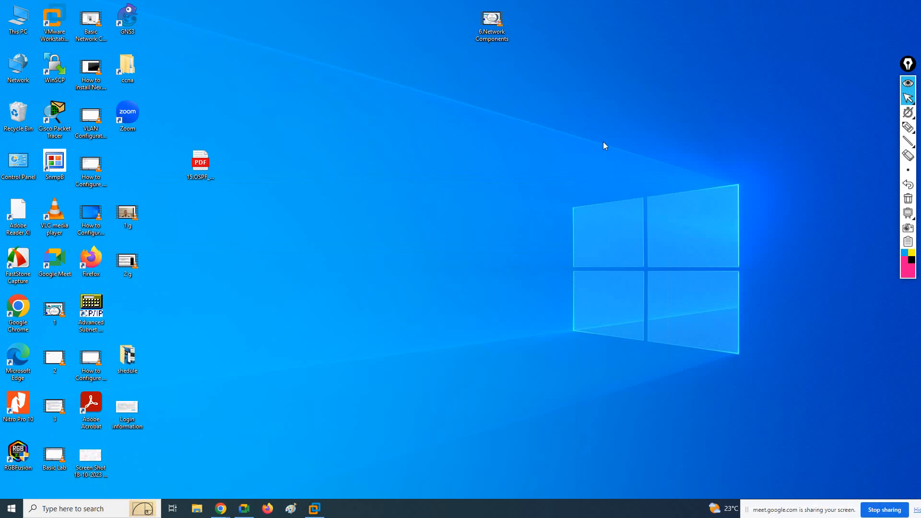
Switch to VMware Workstation, power off the EVE virtual machine and power it back on
{"action": "left_click", "coordinate": [865, 6]}
{"action": "left_click", "coordinate": [315, 509]}
{"action": "left_click", "coordinate": [133, 21]}
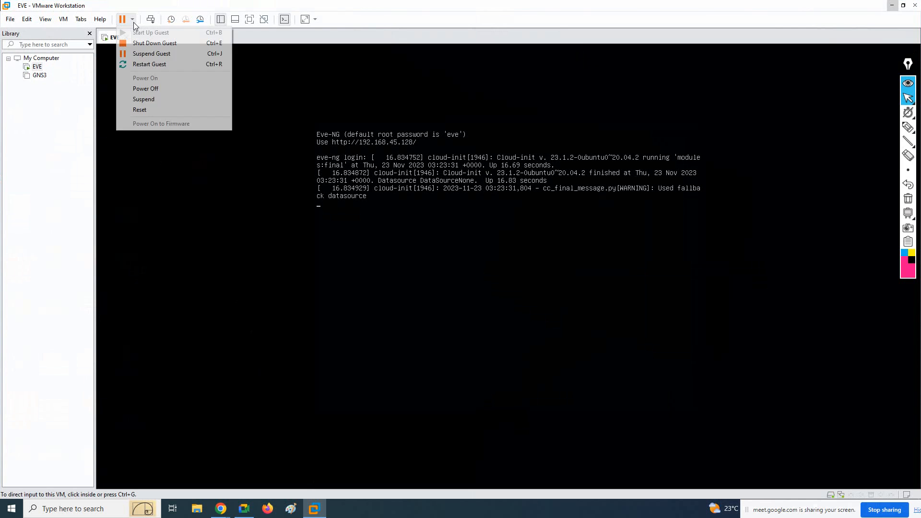
{"action": "left_click", "coordinate": [155, 88]}
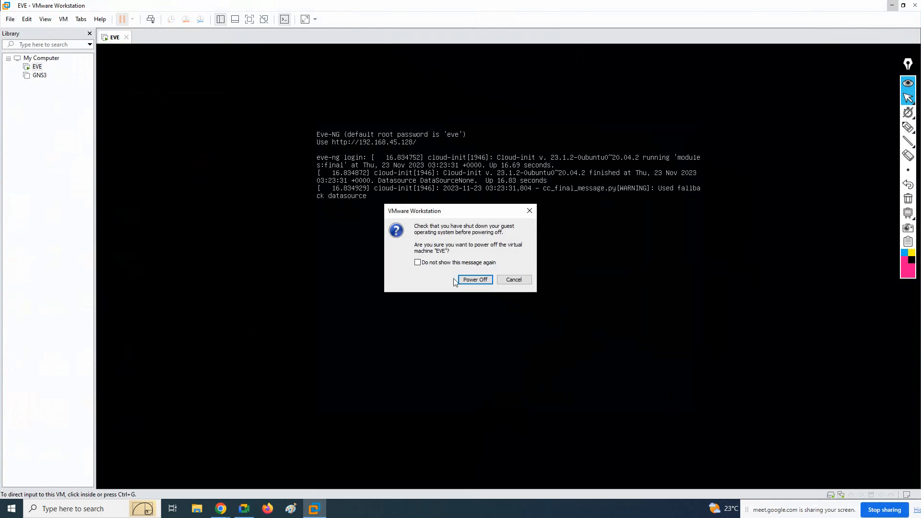
{"action": "left_click", "coordinate": [468, 280]}
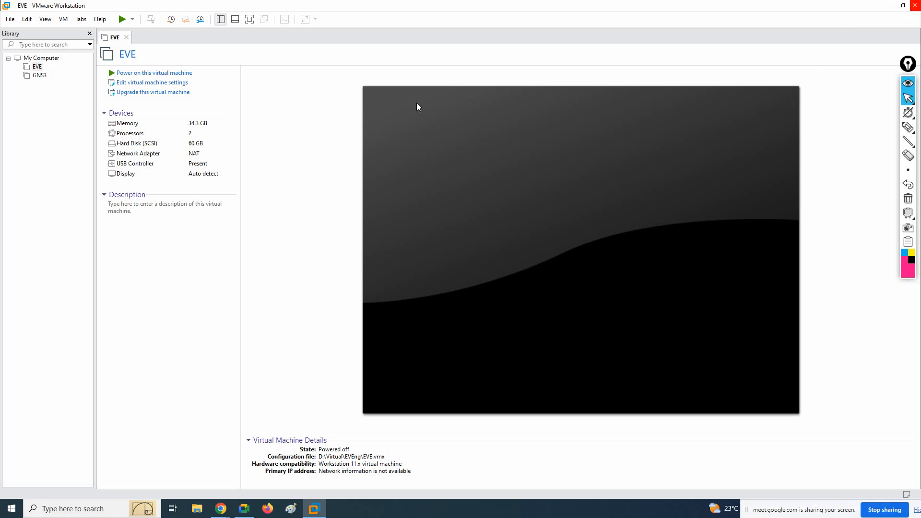
{"action": "left_click", "coordinate": [141, 74]}
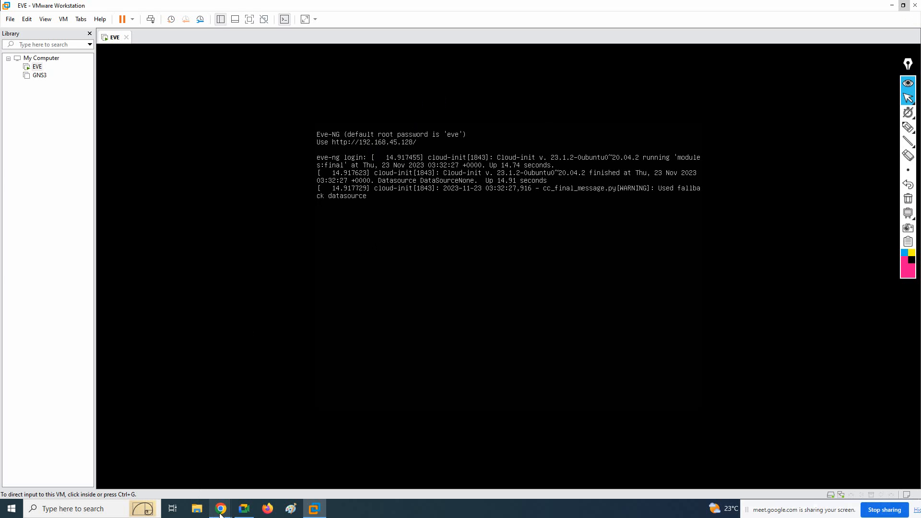
Switch to Chrome, load the EVE lab topology at 192.168.45.128, minimize VMware Workstation and maximize the browser window
{"action": "mouse_move", "coordinate": [221, 508]}
{"action": "left_click", "coordinate": [186, 449]}
{"action": "left_click_drag", "start_coordinate": [410, 3], "coordinate": [500, 241]}
{"action": "type", "text": "1"}
{"action": "key", "text": "Return"}
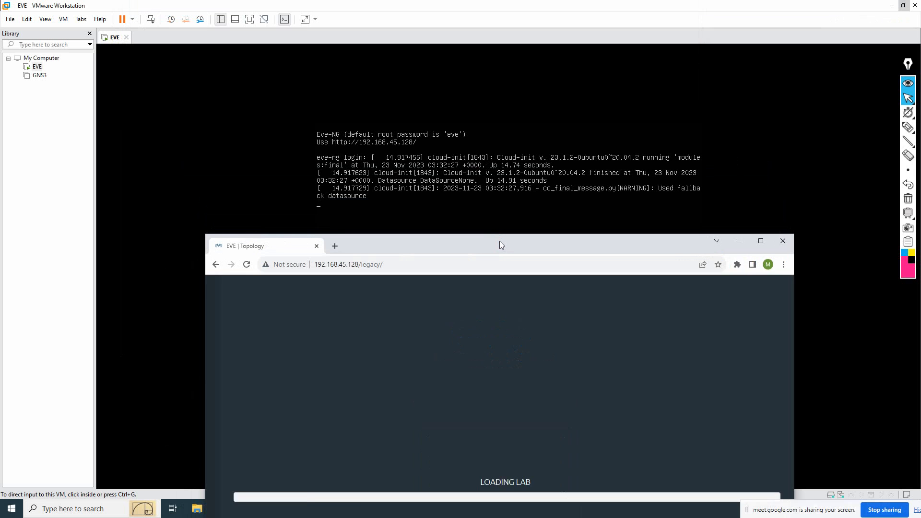
{"action": "left_click", "coordinate": [891, 6]}
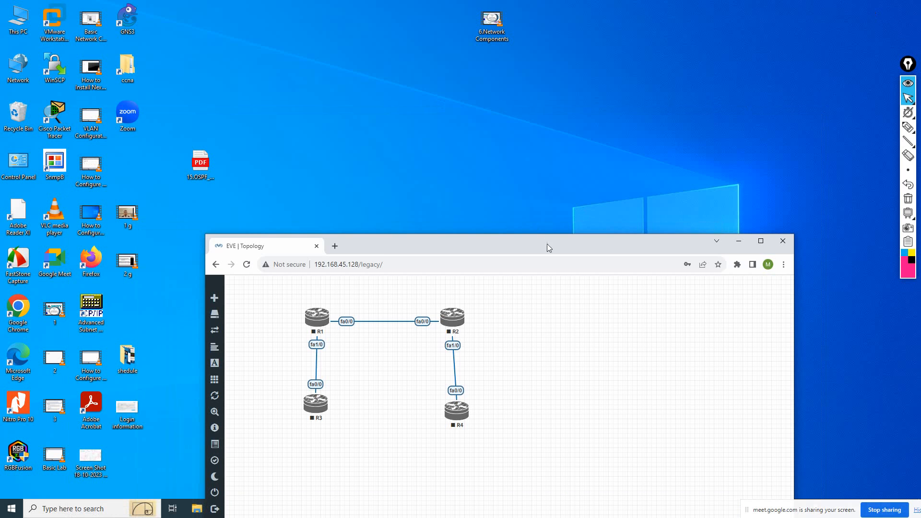
{"action": "double_click", "coordinate": [565, 247]}
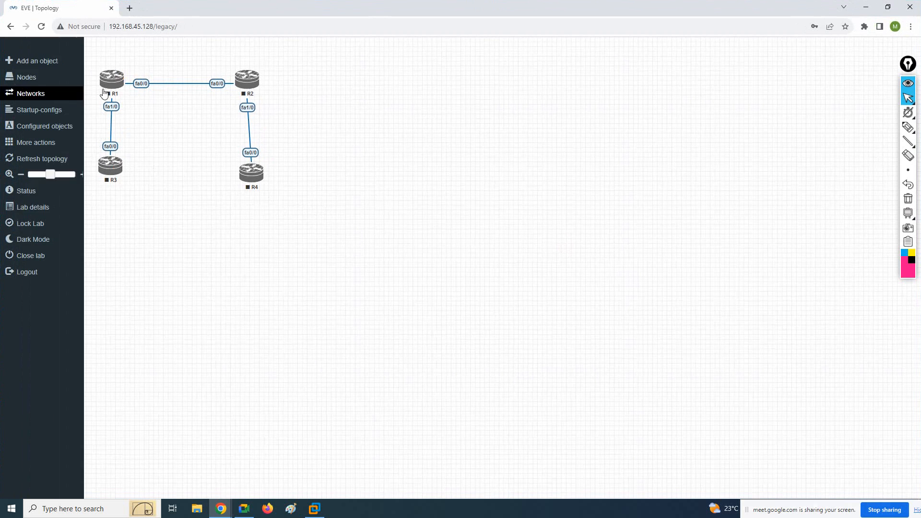
Start routers R1 and R2 individually, and start all the lab's nodes at once
{"action": "right_click", "coordinate": [104, 88]}
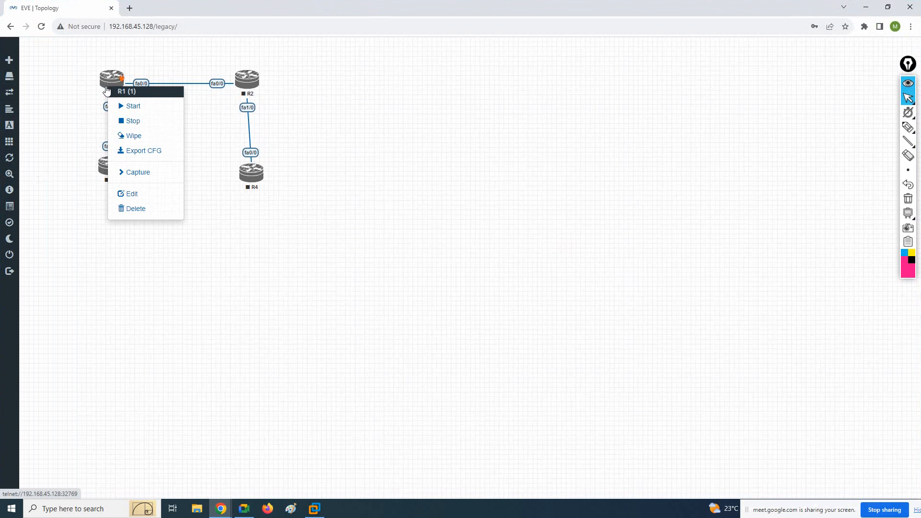
{"action": "left_click", "coordinate": [89, 77]}
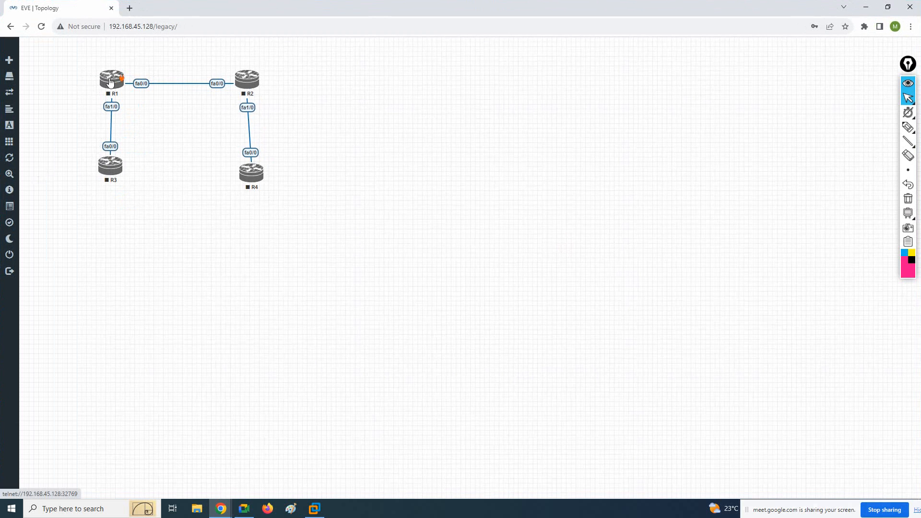
{"action": "right_click", "coordinate": [102, 82]}
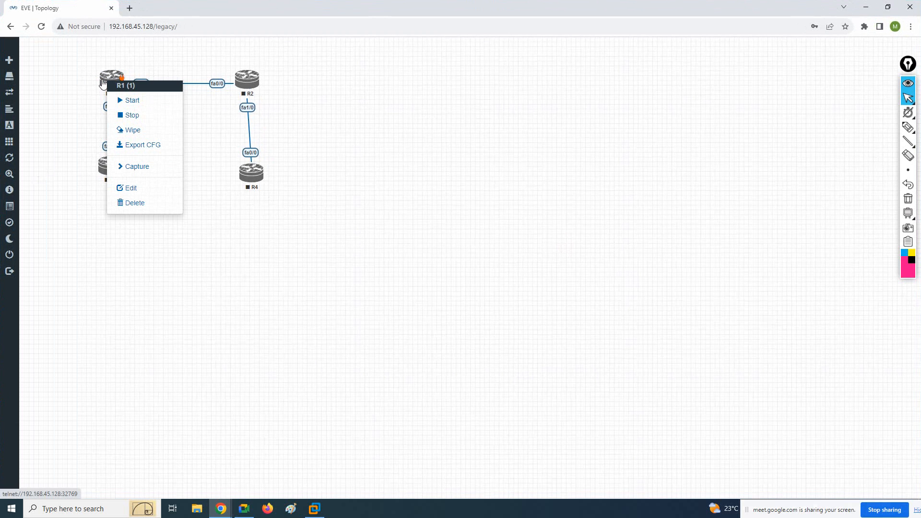
{"action": "left_click", "coordinate": [143, 101]}
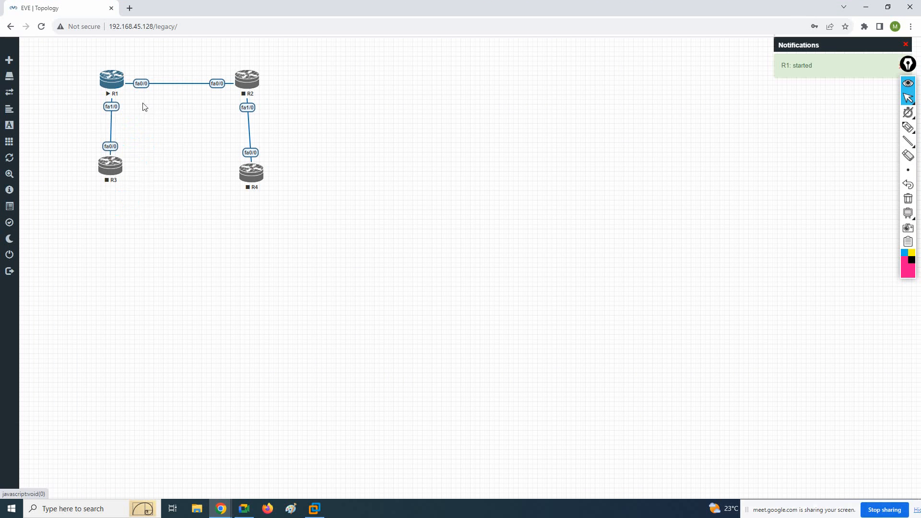
{"action": "right_click", "coordinate": [258, 82]}
{"action": "left_click", "coordinate": [272, 100]}
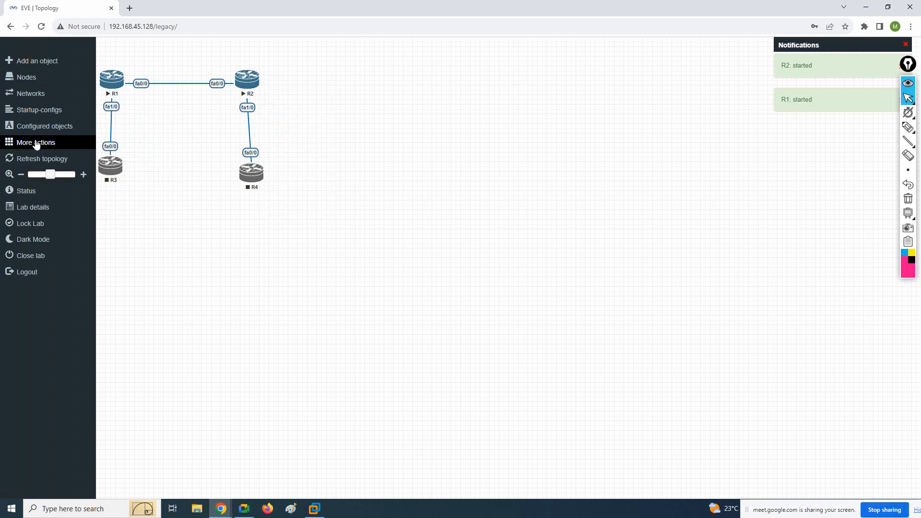
{"action": "left_click", "coordinate": [40, 144]}
{"action": "left_click", "coordinate": [53, 150]}
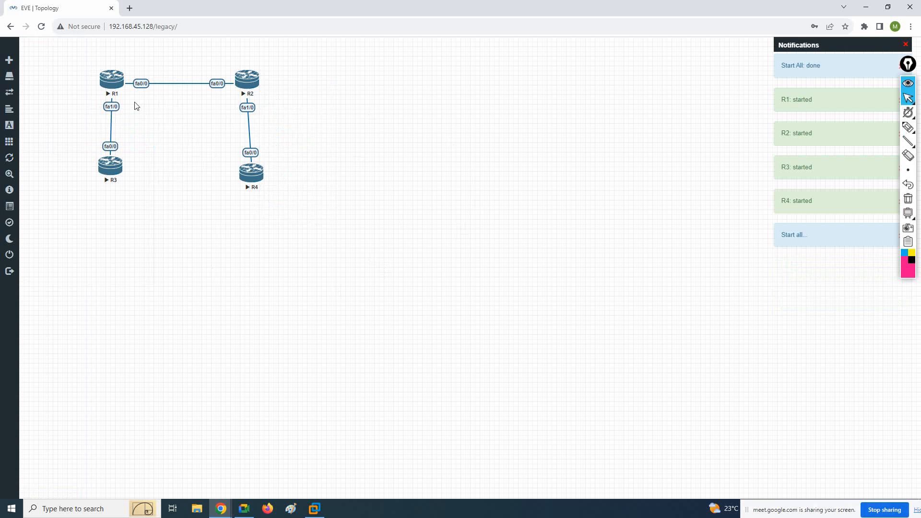
Open SecureCRT console sessions for routers R1, R2, R3 and R4 from the topology
{"action": "left_click", "coordinate": [113, 82]}
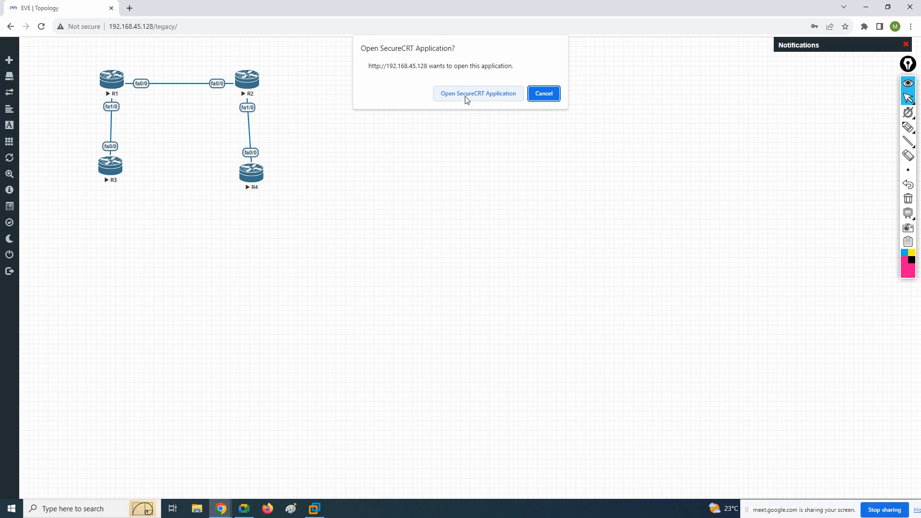
{"action": "left_click", "coordinate": [466, 97]}
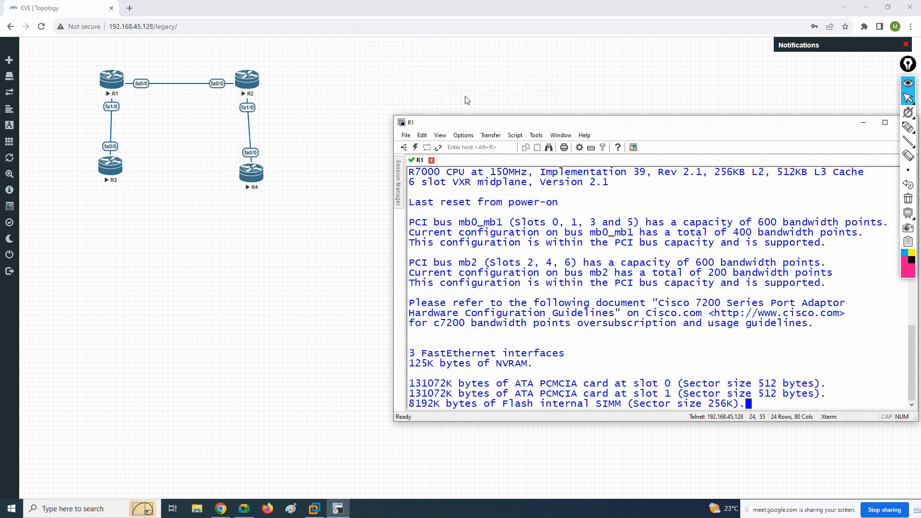
{"action": "left_click_drag", "start_coordinate": [479, 128], "coordinate": [471, 108]}
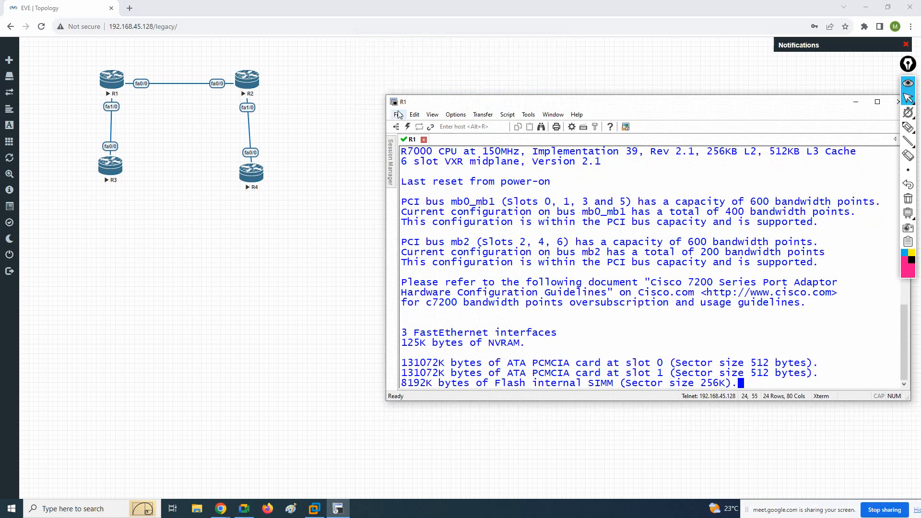
{"action": "left_click", "coordinate": [254, 86]}
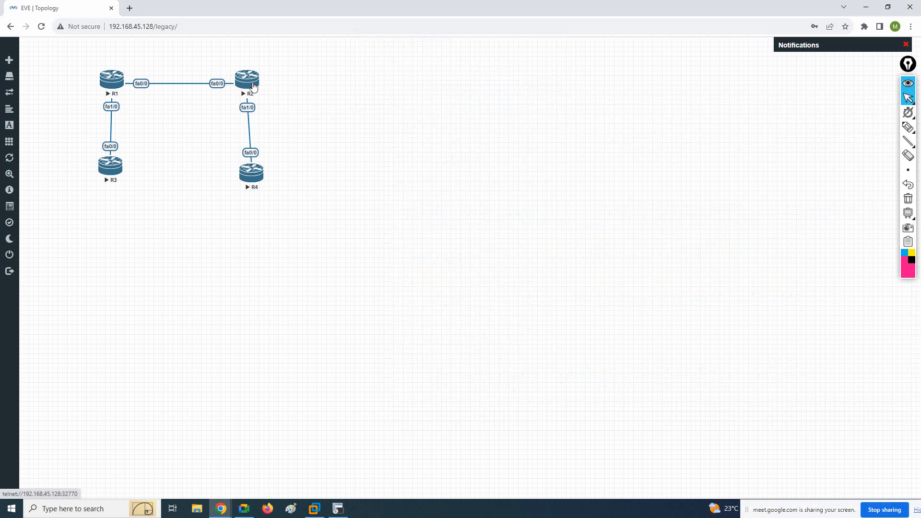
{"action": "left_click", "coordinate": [492, 95]}
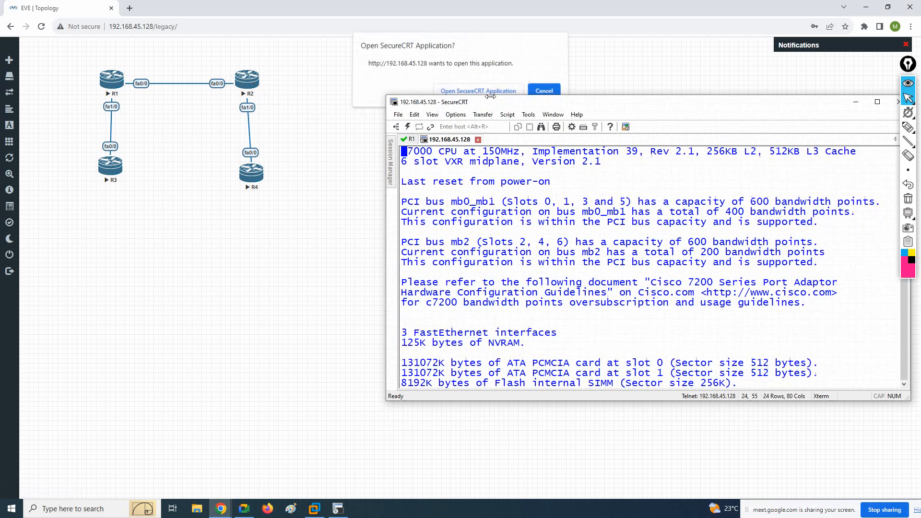
{"action": "left_click", "coordinate": [120, 169]}
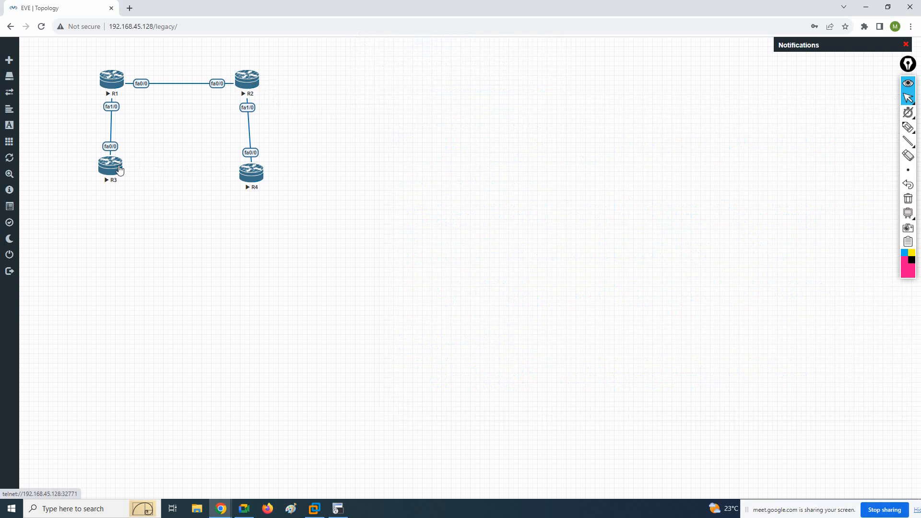
{"action": "left_click", "coordinate": [482, 93]}
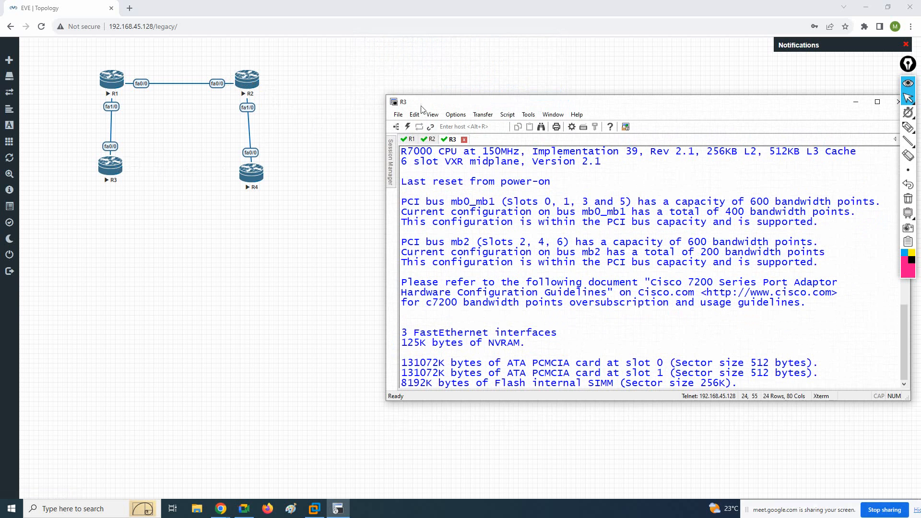
{"action": "left_click", "coordinate": [253, 174]}
{"action": "left_click", "coordinate": [487, 92]}
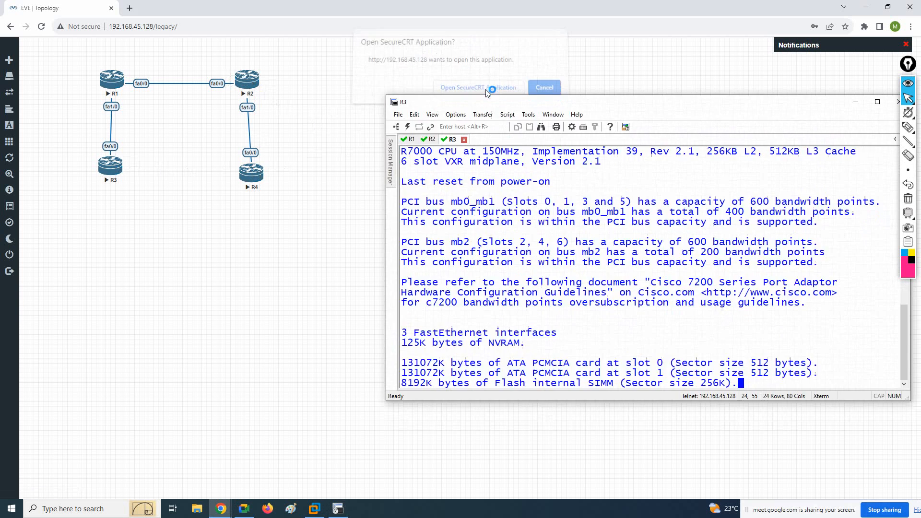
{"action": "left_click_drag", "start_coordinate": [506, 108], "coordinate": [497, 67]}
Look through the four router consoles and answer no to the initial configuration dialog on R1 and R2
{"action": "left_click", "coordinate": [402, 99]}
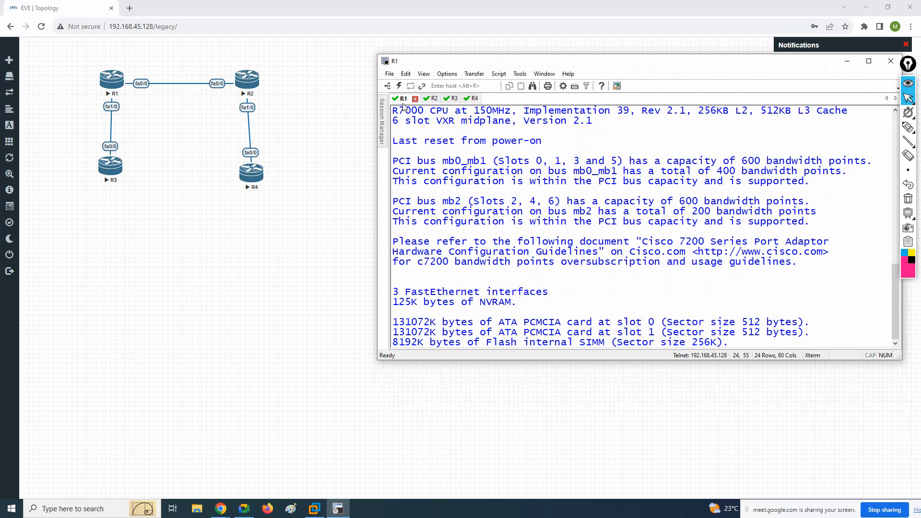
{"action": "left_click", "coordinate": [431, 99]}
{"action": "left_click", "coordinate": [451, 100]}
{"action": "left_click", "coordinate": [473, 101]}
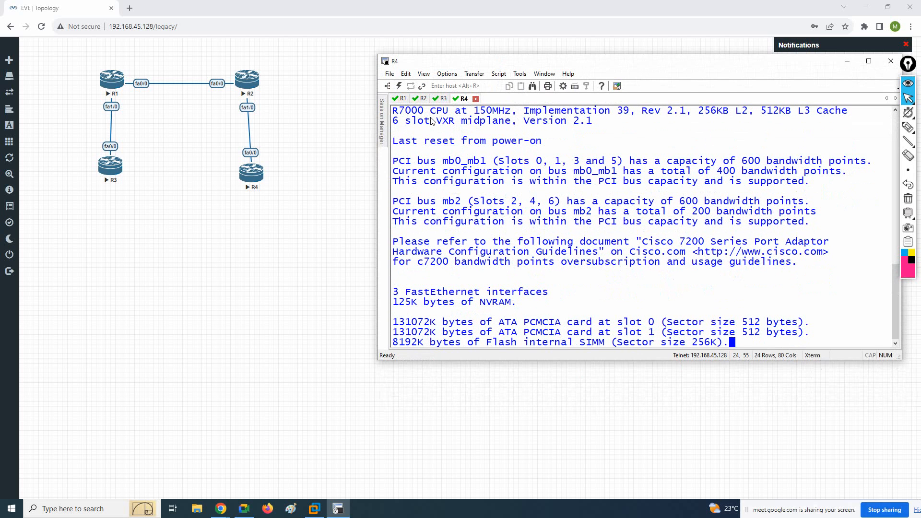
{"action": "left_click", "coordinate": [400, 99]}
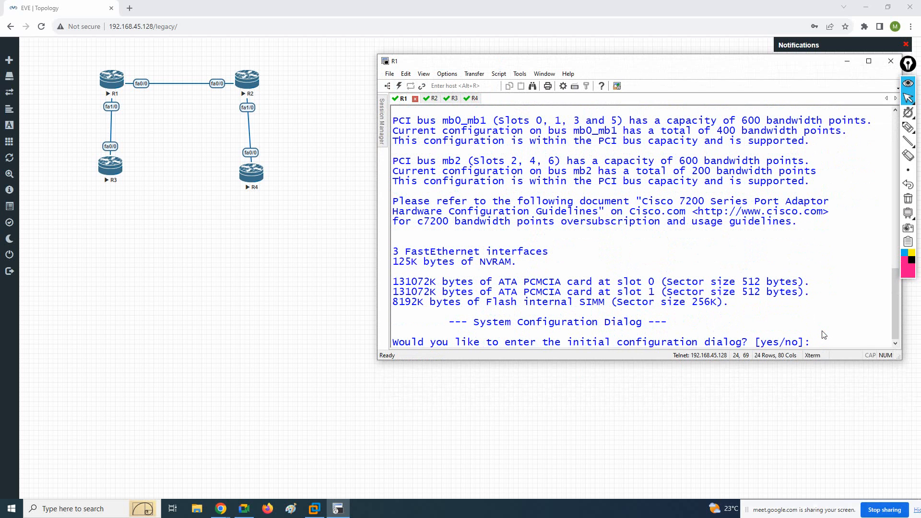
{"action": "type", "text": "no"}
{"action": "key", "text": "Return"}
{"action": "left_click", "coordinate": [431, 98]}
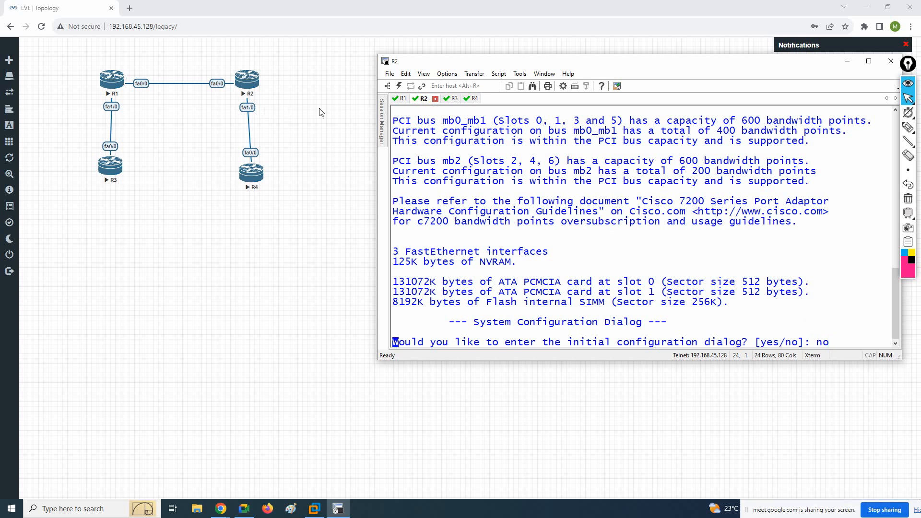
Answer no to the initial configuration dialog on R3 and R4
{"action": "left_click", "coordinate": [451, 98]}
{"action": "key", "text": "Return"}
{"action": "key", "text": "Return"}
{"action": "key", "text": "Return"}
{"action": "key", "text": "Return"}
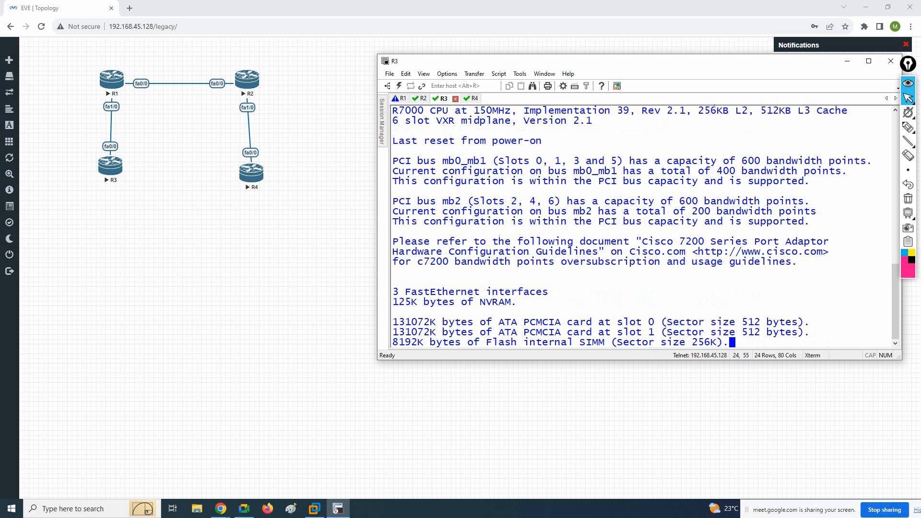
{"action": "type", "text": "b"}
{"action": "key", "text": "BackSpace"}
{"action": "type", "text": "no"}
{"action": "key", "text": "Return"}
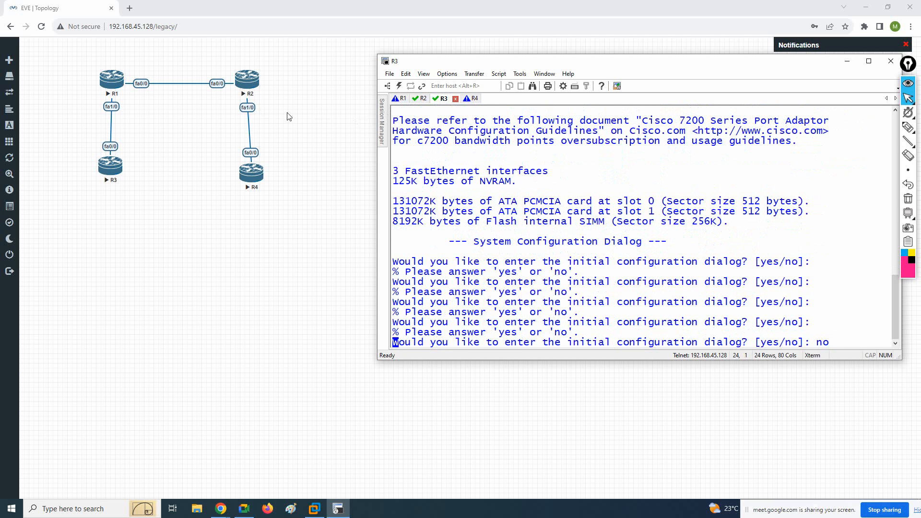
{"action": "left_click", "coordinate": [472, 99]}
{"action": "type", "text": "no"}
{"action": "key", "text": "Return"}
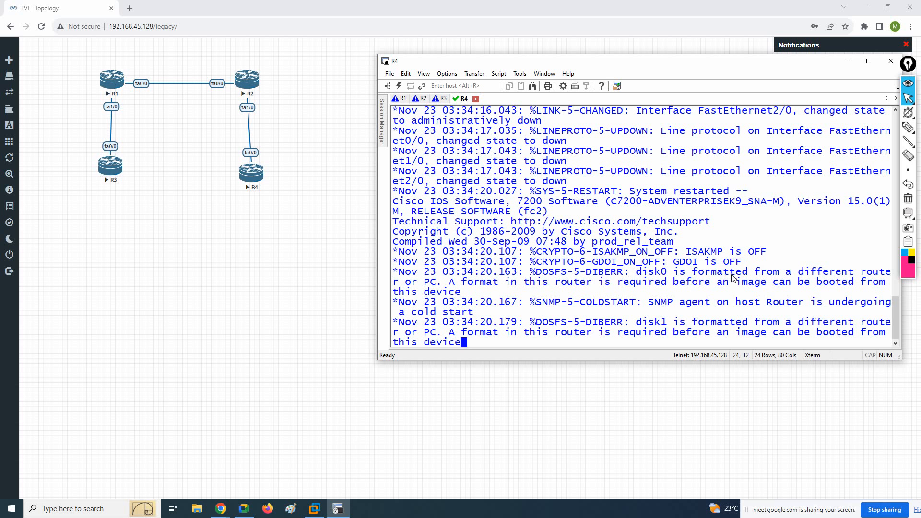
Close SecureCRT, disconnecting all sessions, and stop all four routers in the lab
{"action": "left_click", "coordinate": [892, 60]}
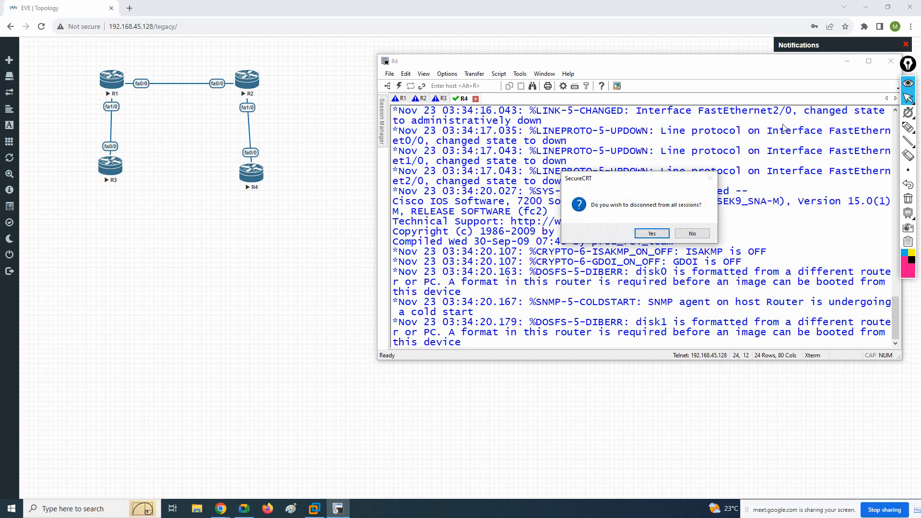
{"action": "left_click", "coordinate": [665, 235]}
{"action": "mouse_move", "coordinate": [24, 171]}
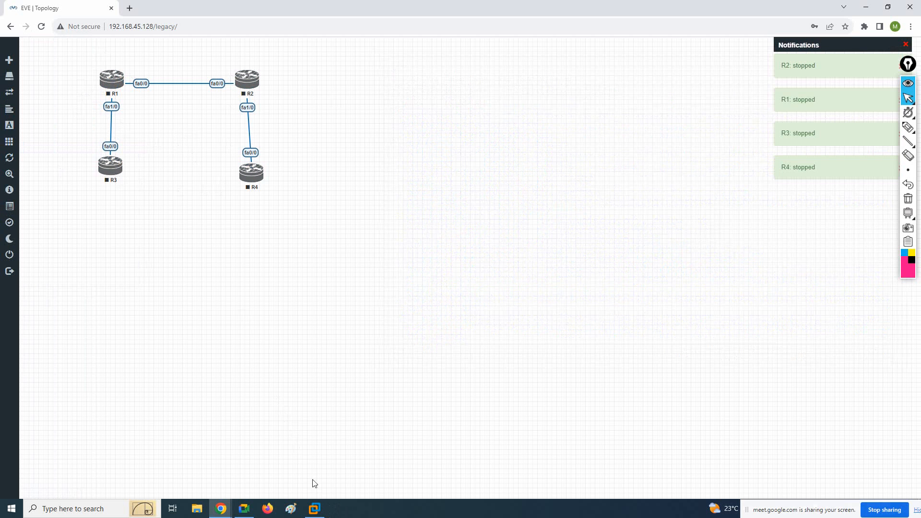
Switch to VMware Workstation and log in to the EVE console as root with the account password
{"action": "left_click", "coordinate": [323, 511]}
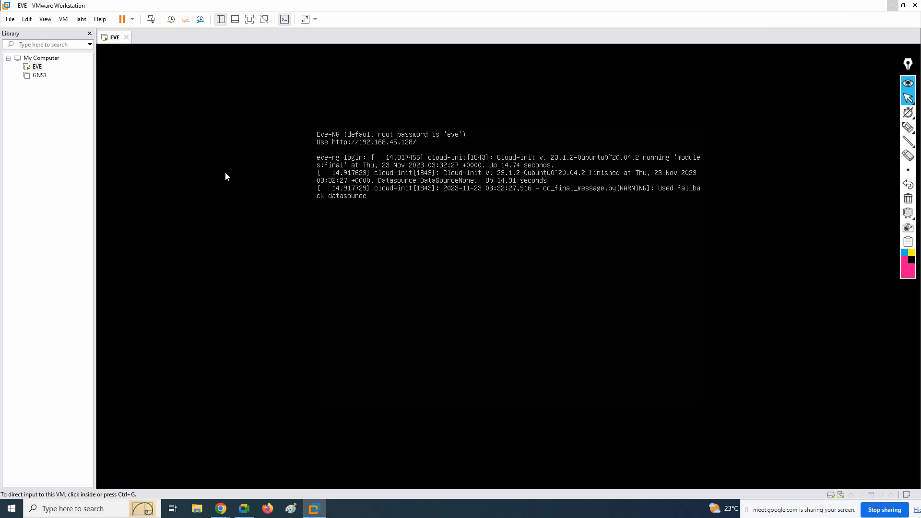
{"action": "left_click", "coordinate": [132, 19]}
{"action": "left_click", "coordinate": [249, 102]}
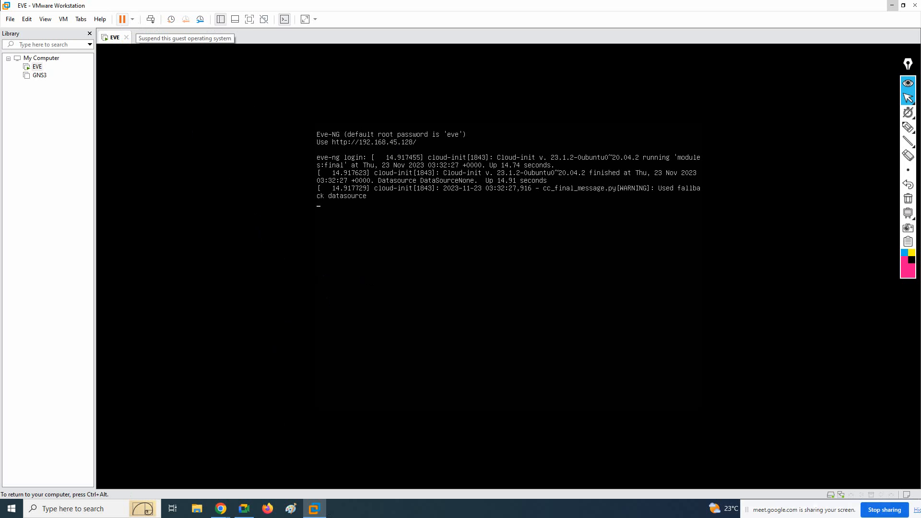
{"action": "key", "text": "Return"}
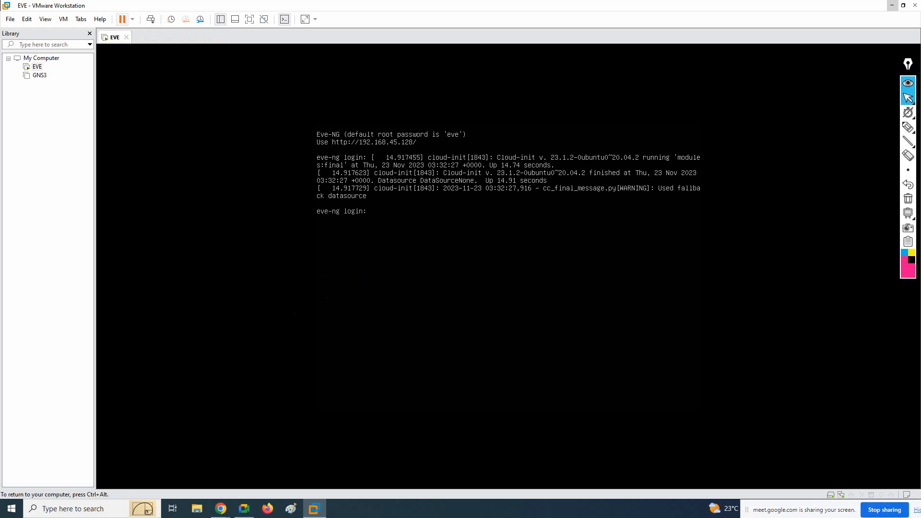
{"action": "key", "text": "Return"}
{"action": "key", "text": "Return"}
{"action": "key", "text": "ctrl+alt"}
Switch to Chrome and search Google for "eve ng power off" in a new tab
{"action": "mouse_move", "coordinate": [222, 510]}
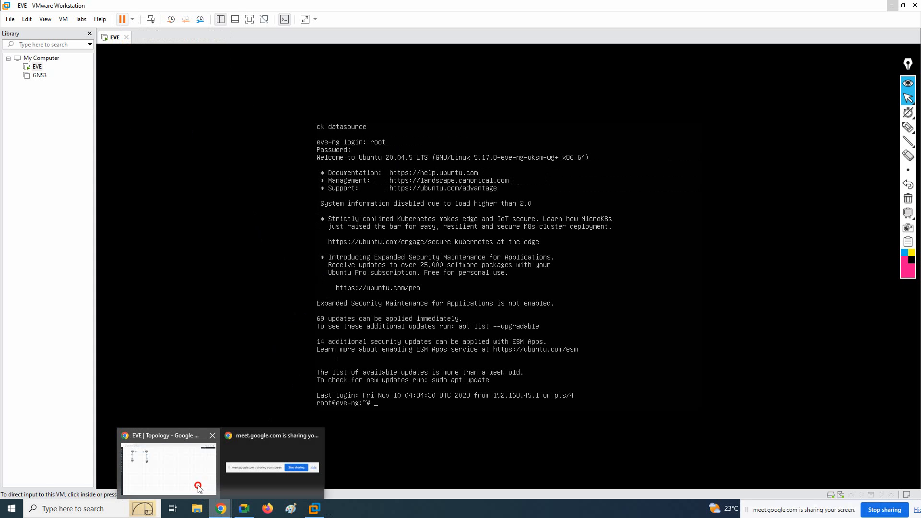
{"action": "left_click", "coordinate": [199, 489]}
{"action": "left_click", "coordinate": [134, 8]}
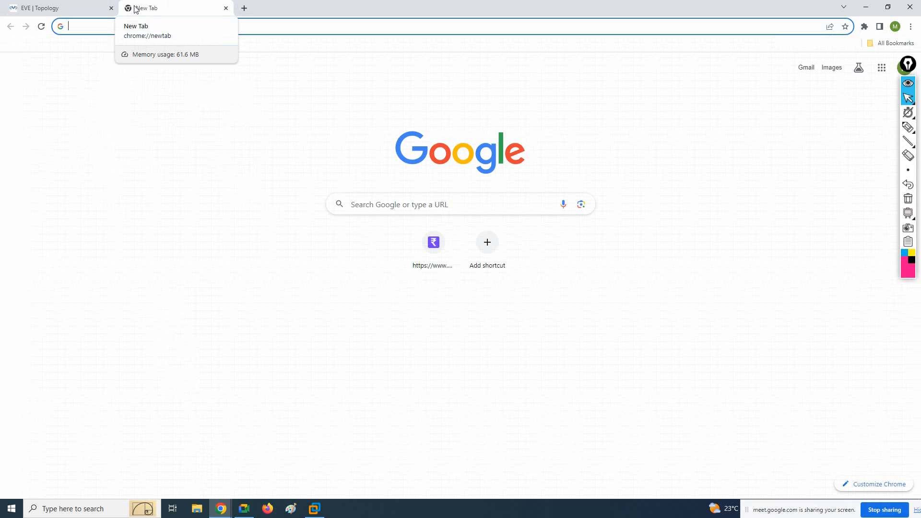
{"action": "type", "text": "eve ng pow"}
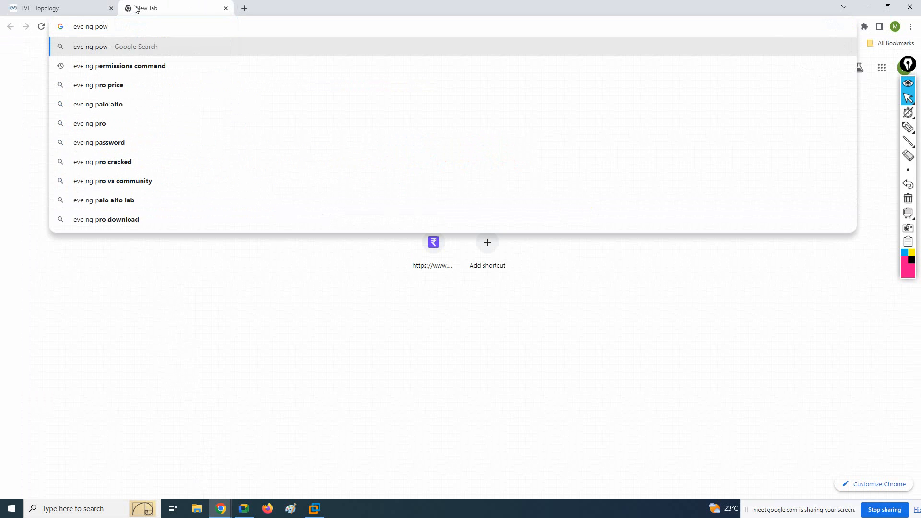
{"action": "type", "text": "er off"}
{"action": "key", "text": "Return"}
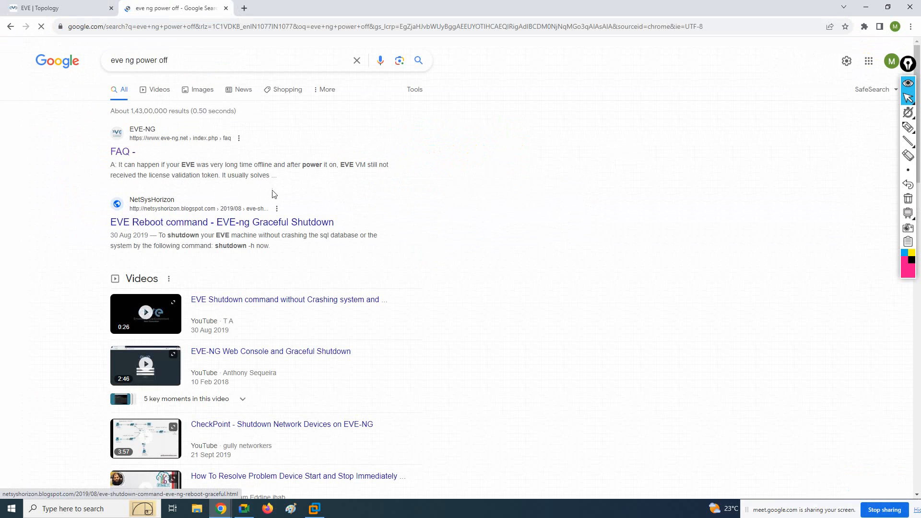
Open the EVE-NG FAQ from the search results and copy the "shutdown -h now" command from the EVE shutdown answer
{"action": "left_click", "coordinate": [149, 139]}
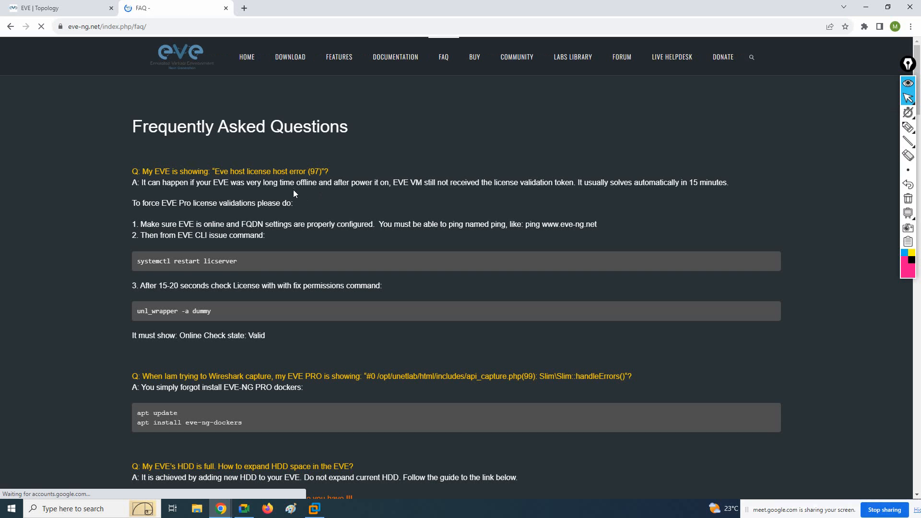
{"action": "scroll", "coordinate": [248, 273], "scroll_direction": "down", "scroll_amount": 1}
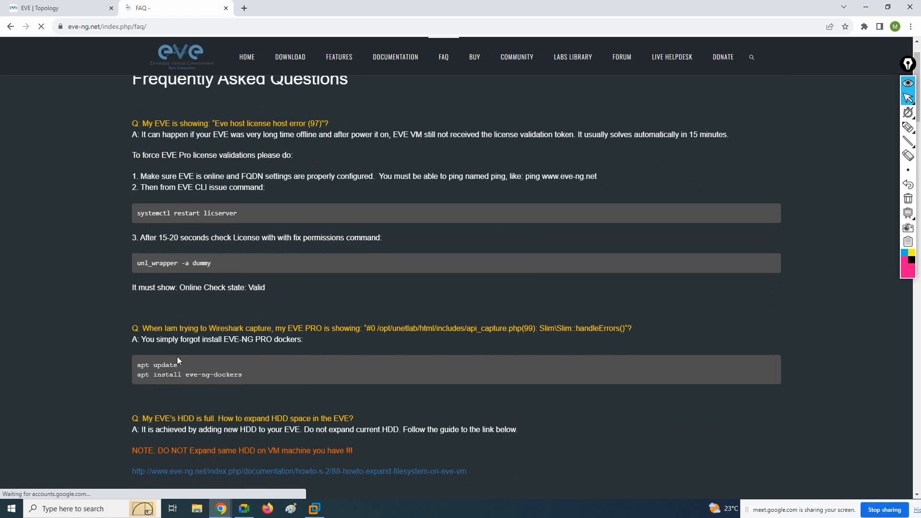
{"action": "scroll", "coordinate": [169, 318], "scroll_direction": "down", "scroll_amount": 5}
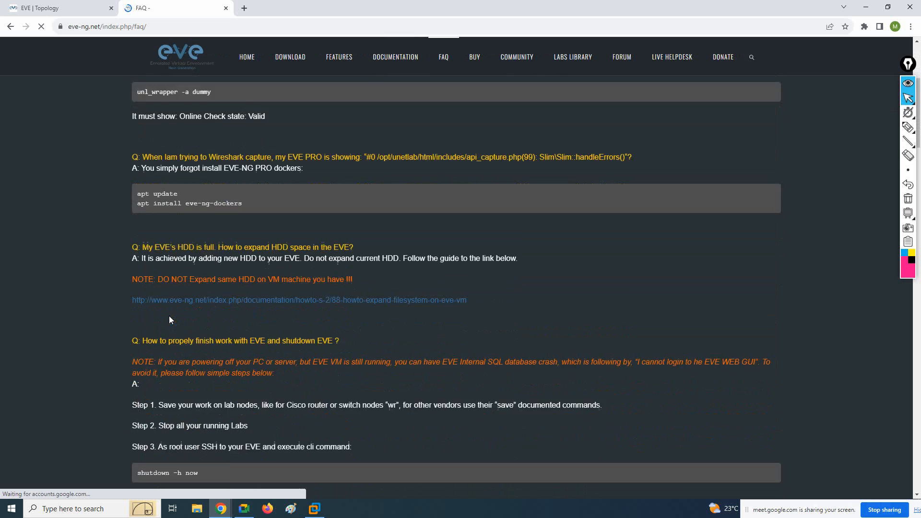
{"action": "scroll", "coordinate": [169, 319], "scroll_direction": "down", "scroll_amount": 1}
{"action": "left_click_drag", "start_coordinate": [206, 358], "coordinate": [149, 349]}
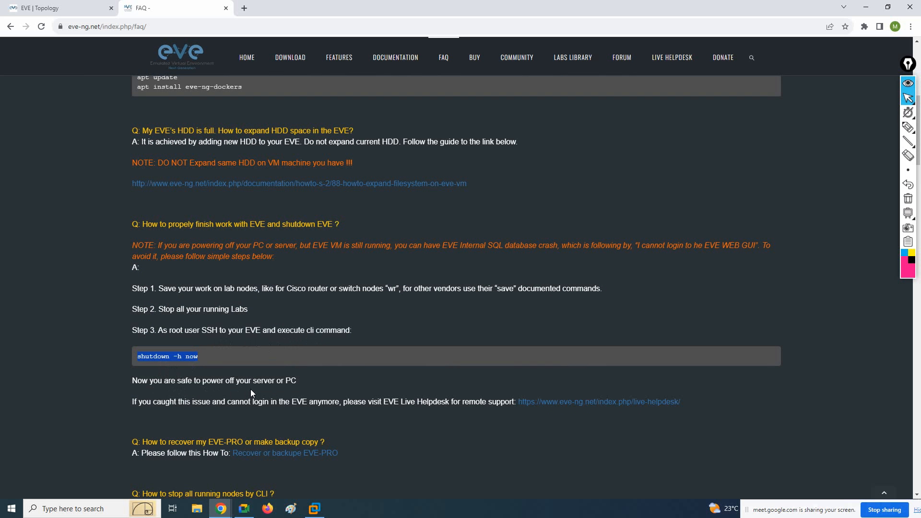
{"action": "left_click", "coordinate": [204, 359]}
{"action": "left_click_drag", "start_coordinate": [212, 359], "coordinate": [147, 358]}
{"action": "right_click", "coordinate": [147, 358]}
{"action": "left_click", "coordinate": [166, 363]}
Switch to VMware Workstation and run the copied command "shutdown -h now" at the EVE root prompt
{"action": "left_click", "coordinate": [314, 509]}
{"action": "left_click", "coordinate": [132, 19]}
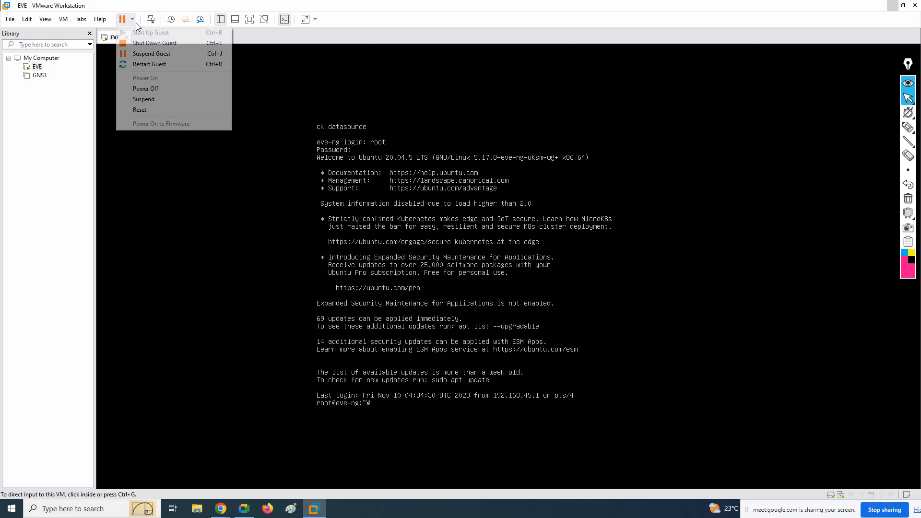
{"action": "left_click", "coordinate": [320, 108]}
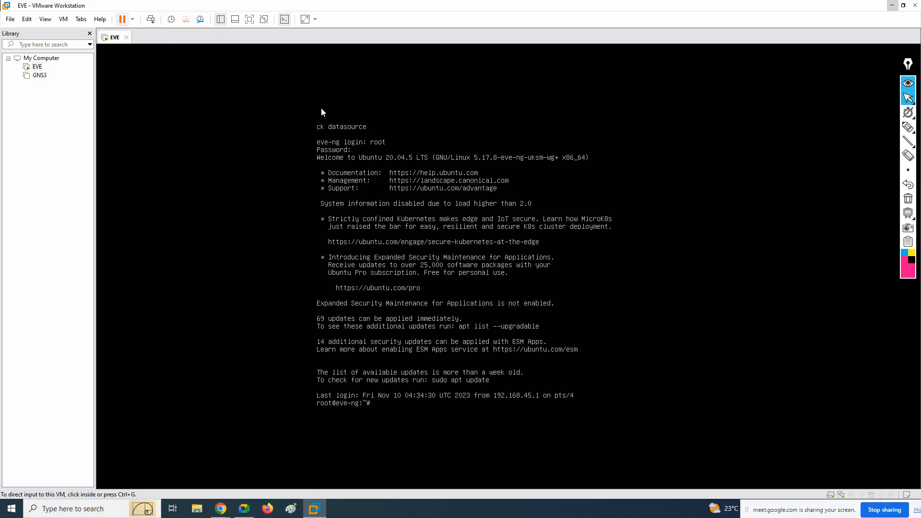
{"action": "key", "text": "ctrl+g"}
{"action": "key", "text": "ctrl+alt"}
{"action": "left_click", "coordinate": [27, 20]}
{"action": "left_click", "coordinate": [50, 53]}
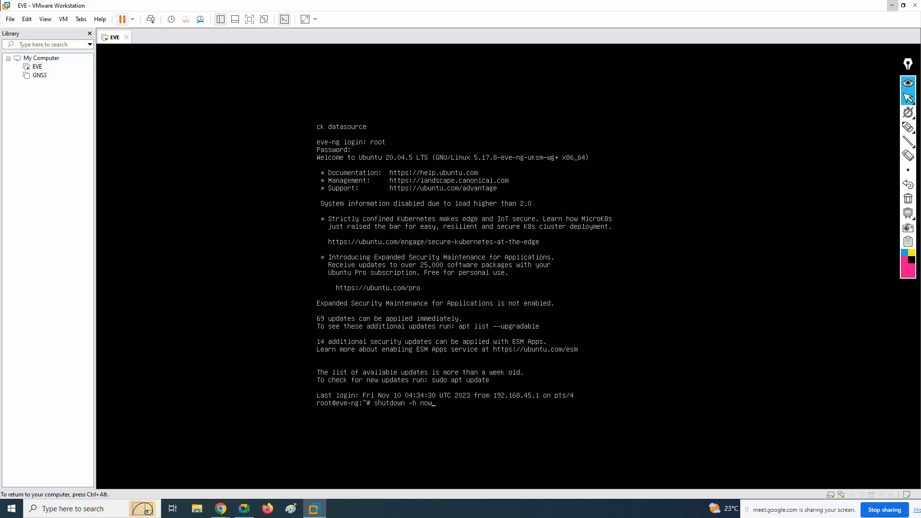
{"action": "left_click", "coordinate": [729, 251]}
{"action": "key", "text": "ctrl+alt"}
{"action": "left_click", "coordinate": [305, 334]}
{"action": "key", "text": "ctrl+alt"}
{"action": "key", "text": "ctrl+g"}
{"action": "key", "text": "ctrl+alt"}
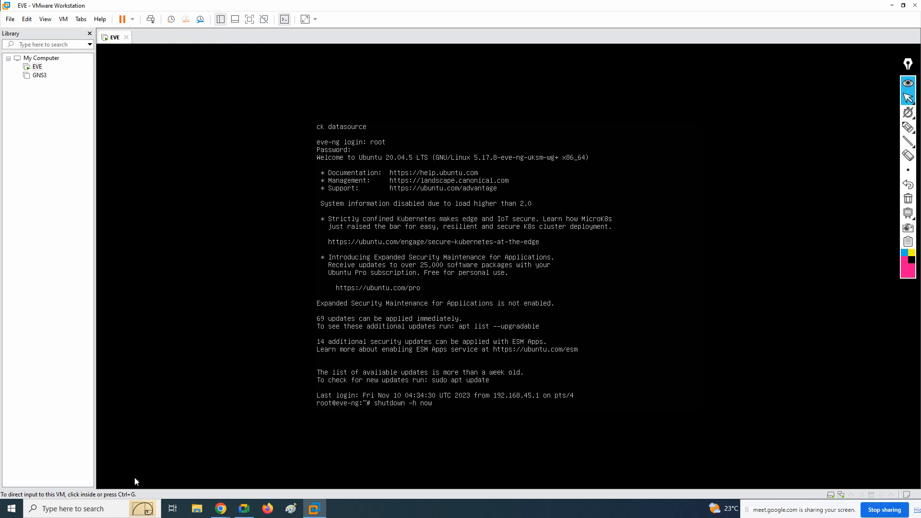
Review the EVE shutdown instructions in the Chrome FAQ, then return to VMware Workstation and dismiss the Removable Devices hint
{"action": "mouse_move", "coordinate": [221, 508]}
{"action": "left_click", "coordinate": [206, 481]}
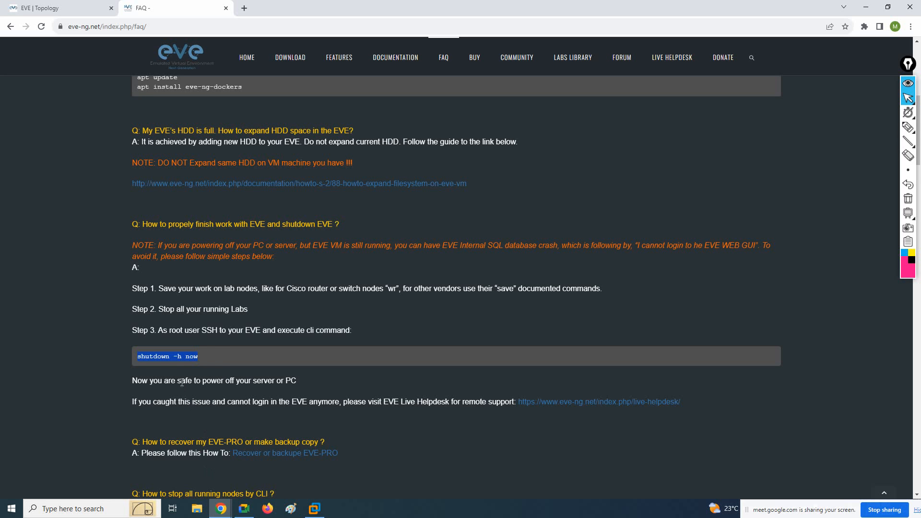
{"action": "scroll", "coordinate": [215, 358], "scroll_direction": "down", "scroll_amount": 1}
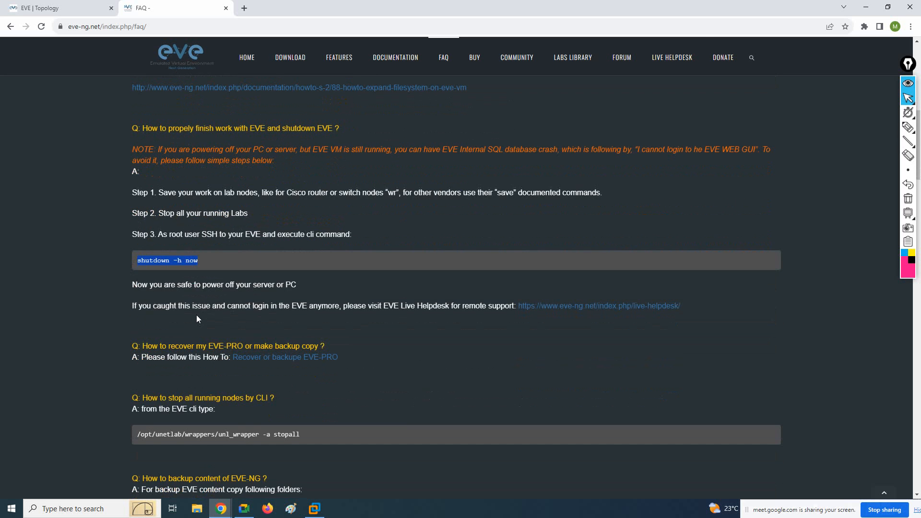
{"action": "scroll", "coordinate": [196, 317], "scroll_direction": "up", "scroll_amount": 1}
{"action": "left_click", "coordinate": [866, 7]}
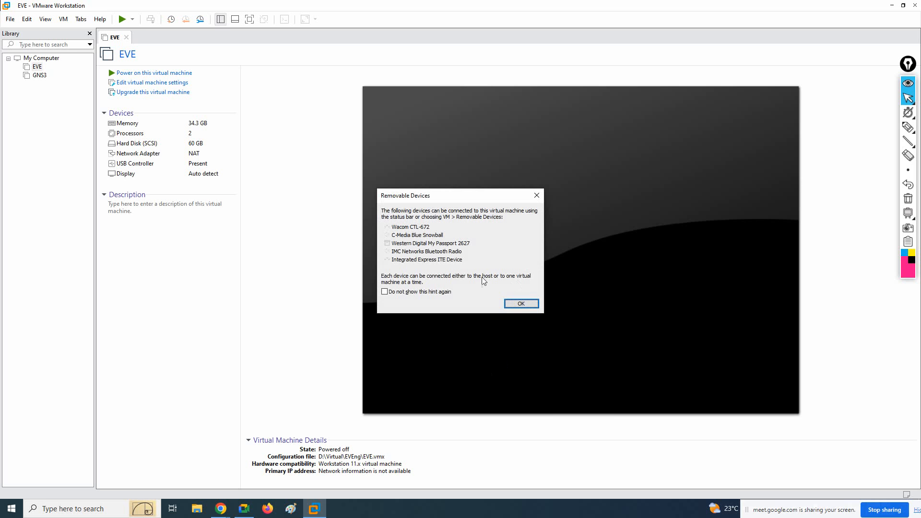
{"action": "left_click", "coordinate": [520, 303]}
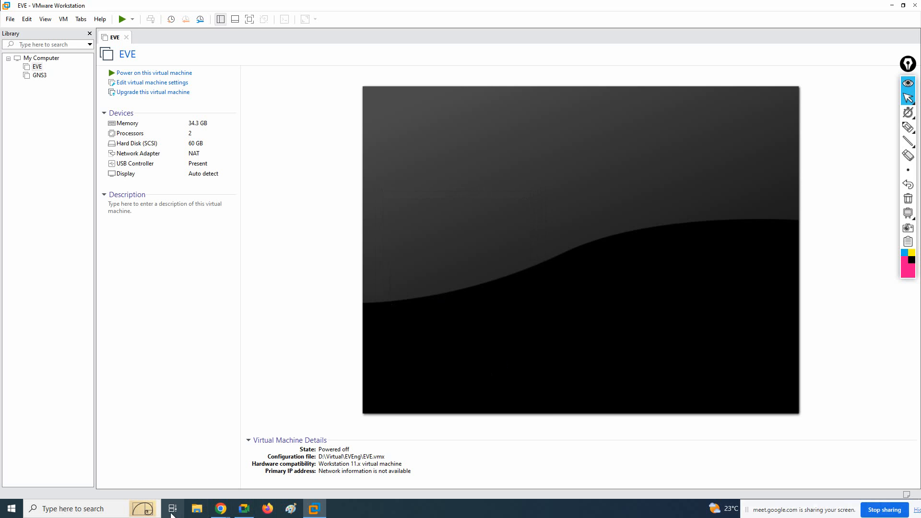
Copy "shutdown -h now" from the FAQ in Chrome again and paste it into a new Notepad document
{"action": "mouse_move", "coordinate": [224, 512]}
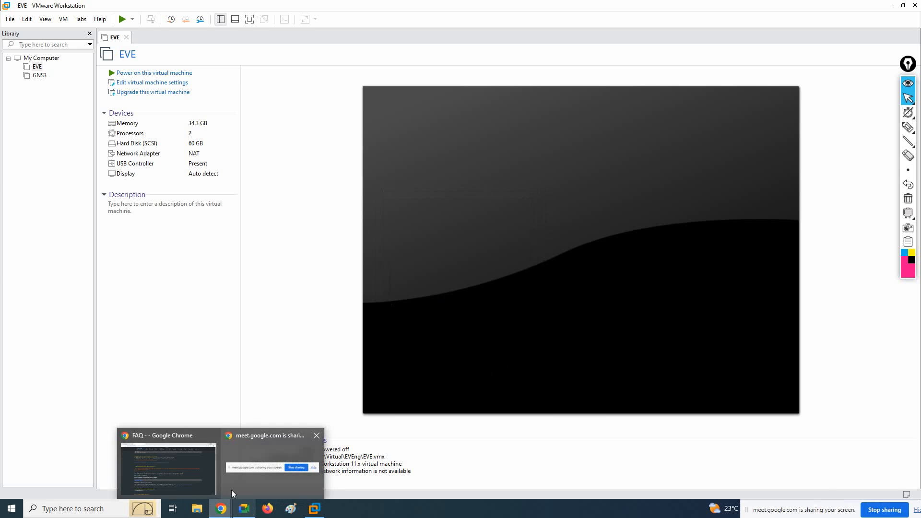
{"action": "left_click", "coordinate": [231, 477]}
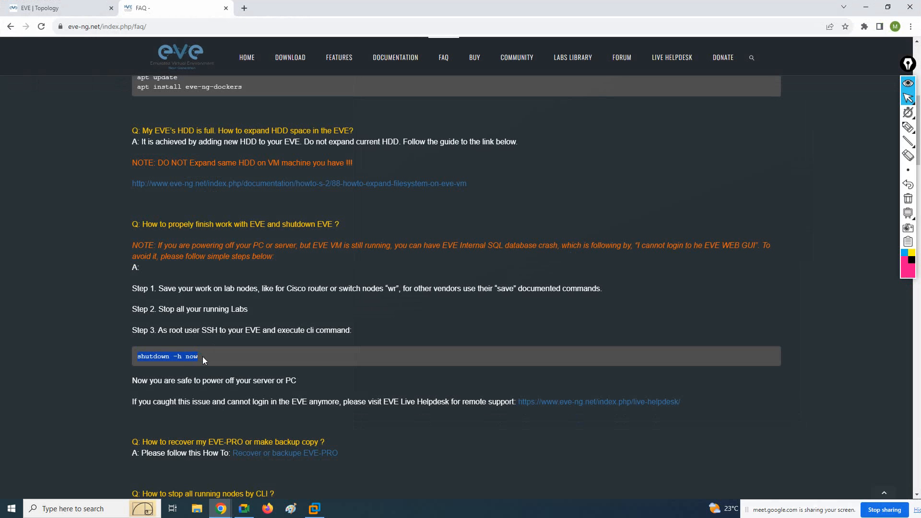
{"action": "right_click", "coordinate": [178, 356]}
{"action": "left_click", "coordinate": [195, 361]}
{"action": "left_click", "coordinate": [865, 6]}
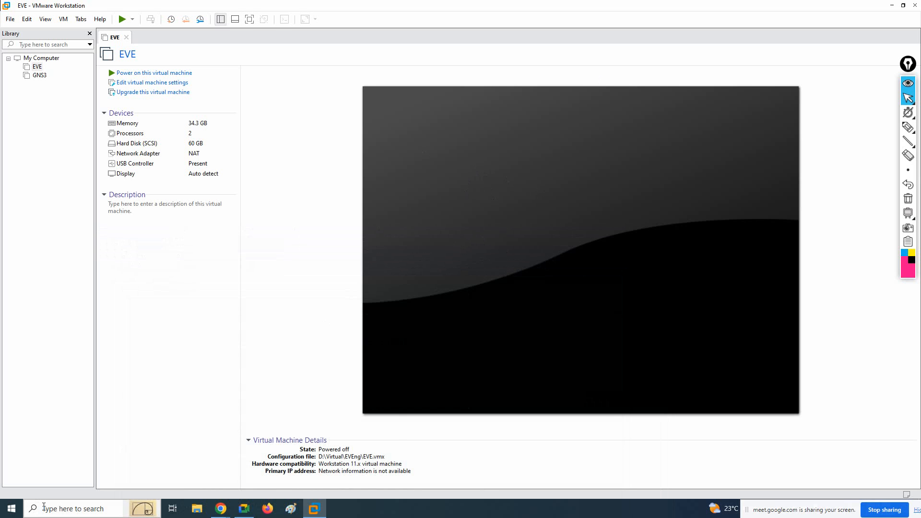
{"action": "left_click", "coordinate": [61, 510]}
{"action": "left_click", "coordinate": [84, 373]}
{"action": "right_click", "coordinate": [626, 234]}
{"action": "left_click", "coordinate": [649, 275]}
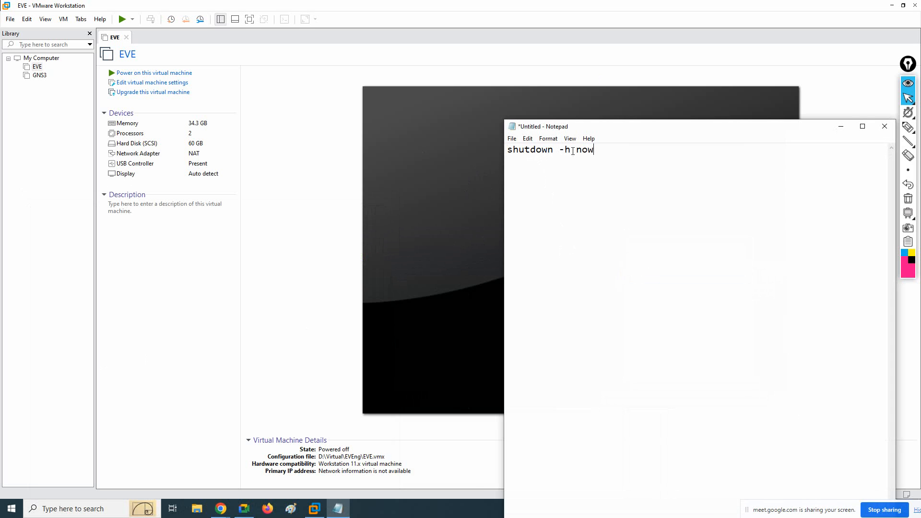
{"action": "left_click_drag", "start_coordinate": [576, 150], "coordinate": [597, 151]}
Switch back to VMware Workstation and view the available power options for the EVE virtual machine
{"action": "left_click", "coordinate": [136, 76]}
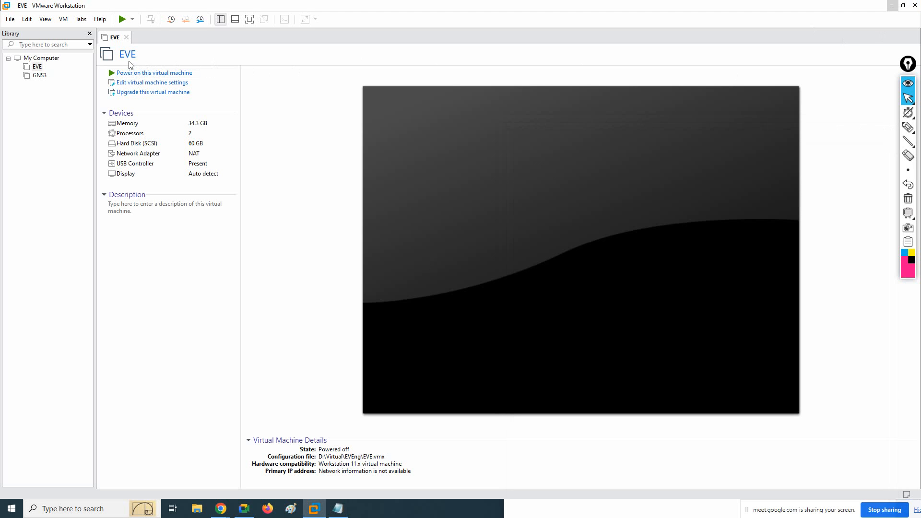
{"action": "left_click", "coordinate": [133, 20]}
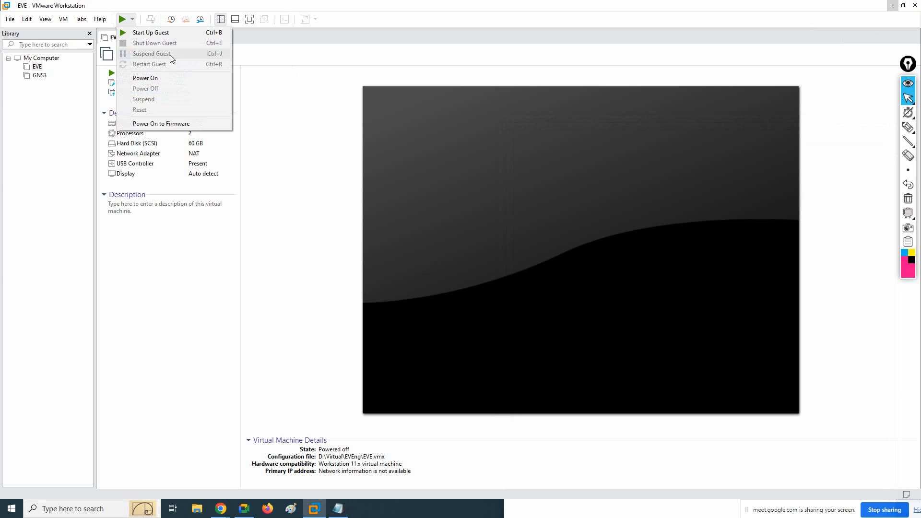
{"action": "left_click", "coordinate": [351, 58]}
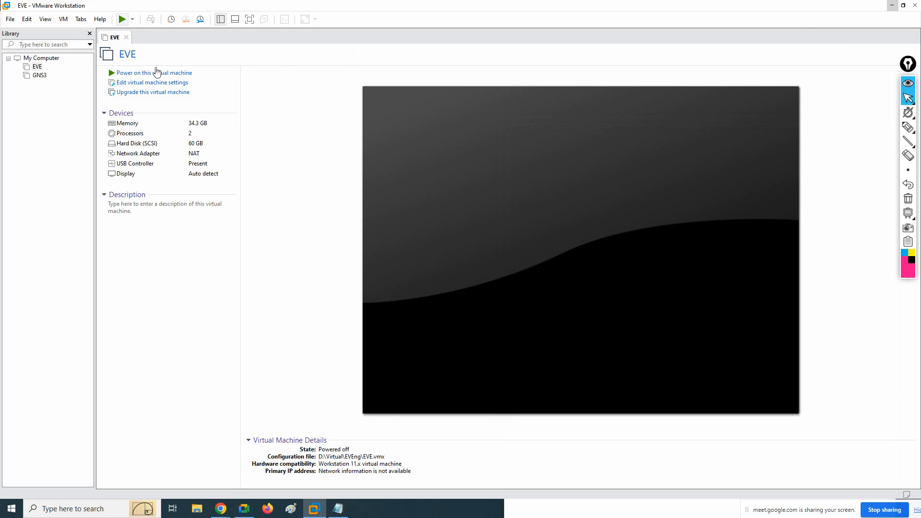